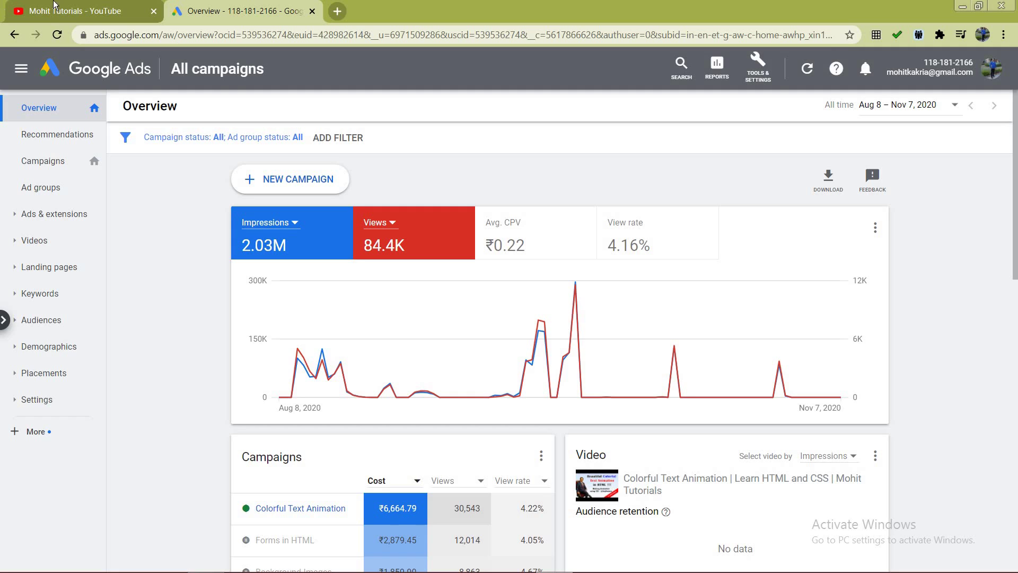
Step: Switch to YouTube and open the channel's list of uploaded videos in YouTube Studio
click(74, 12)
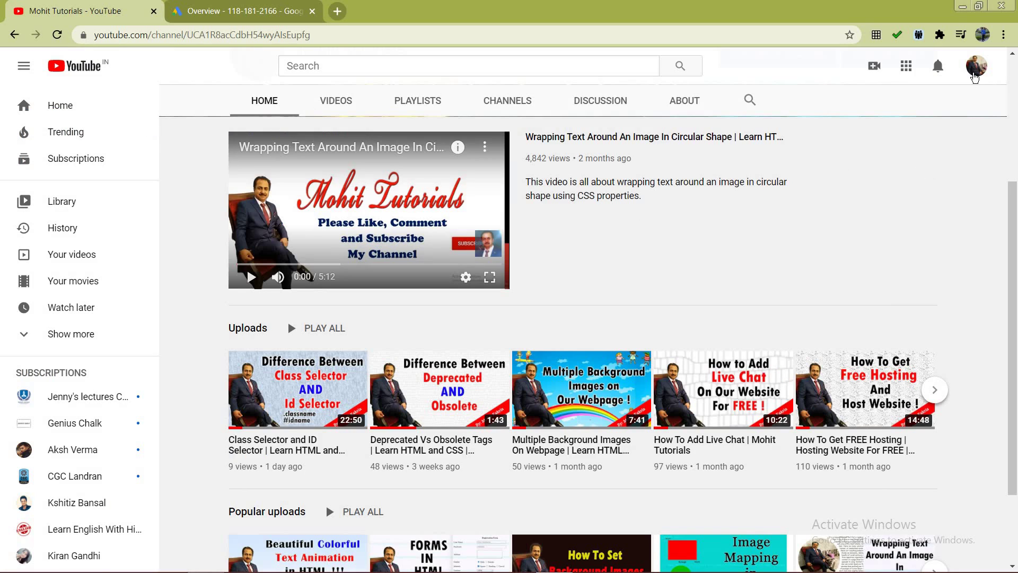
click(977, 67)
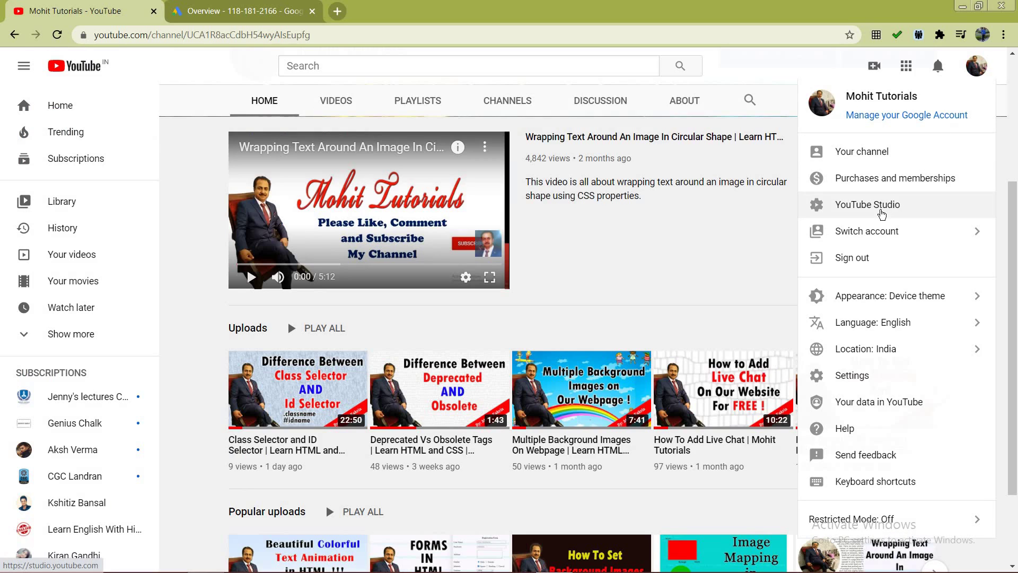
click(881, 211)
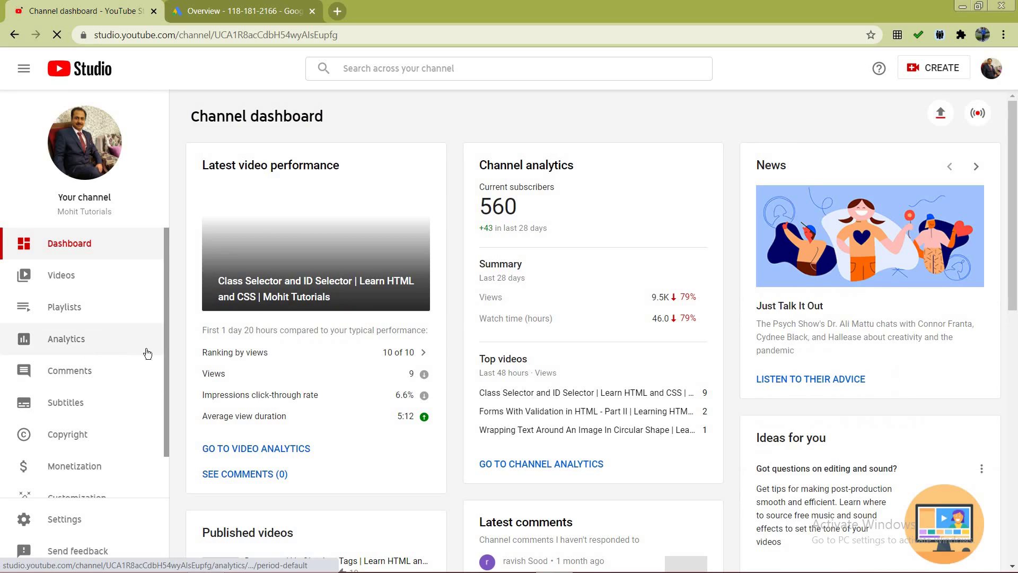
scroll(361, 307, down, 3)
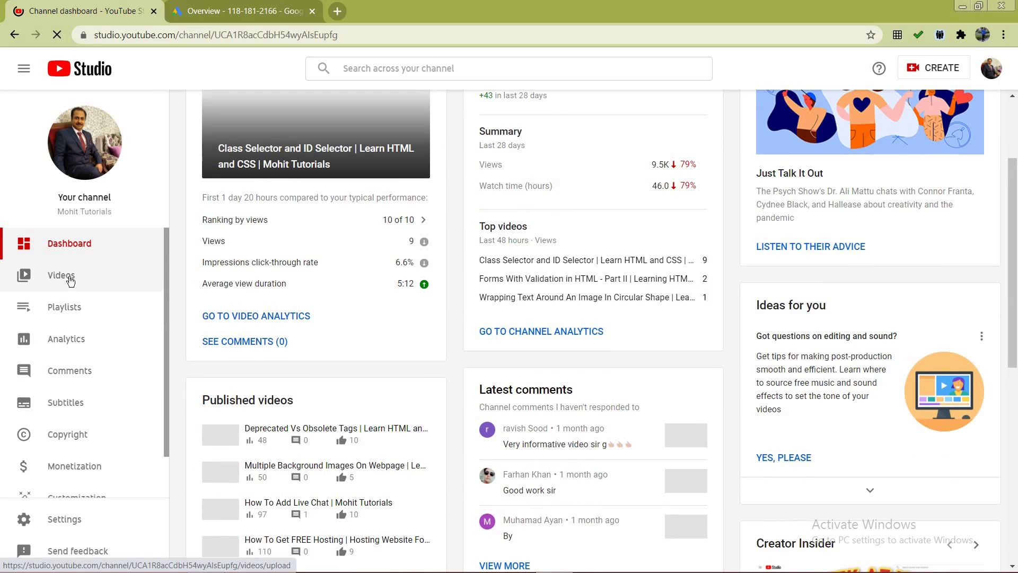
click(69, 280)
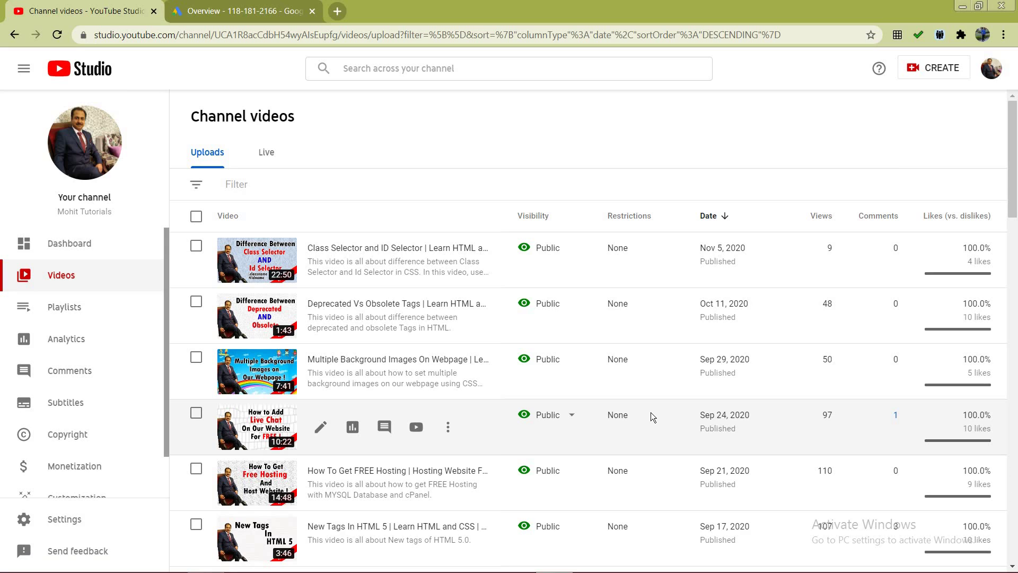
Step: Find the "How To Add Live Chat" video in the uploads and look at its further options, including Promote
scroll(690, 381, down, 4)
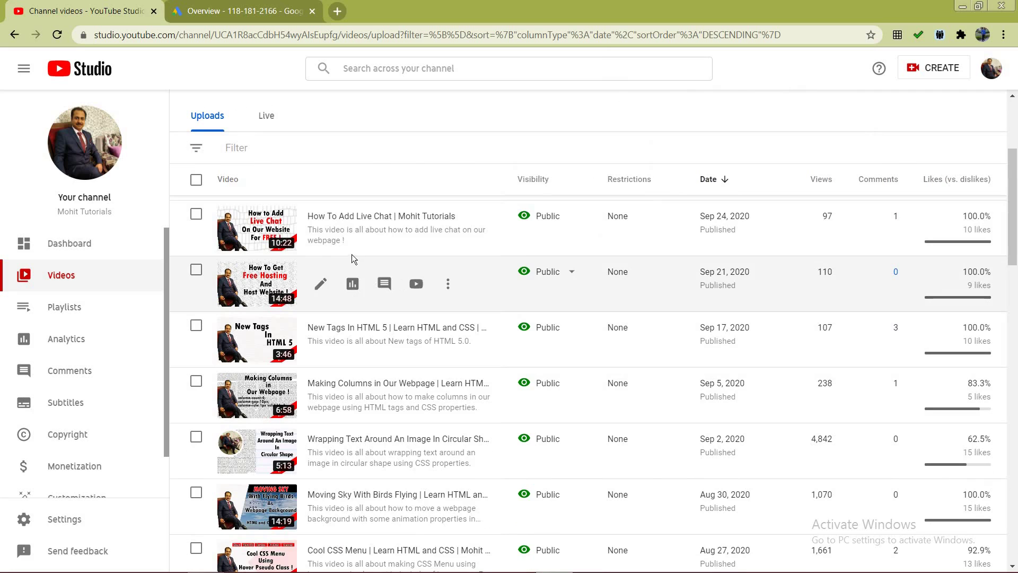
scroll(349, 239, up, 1)
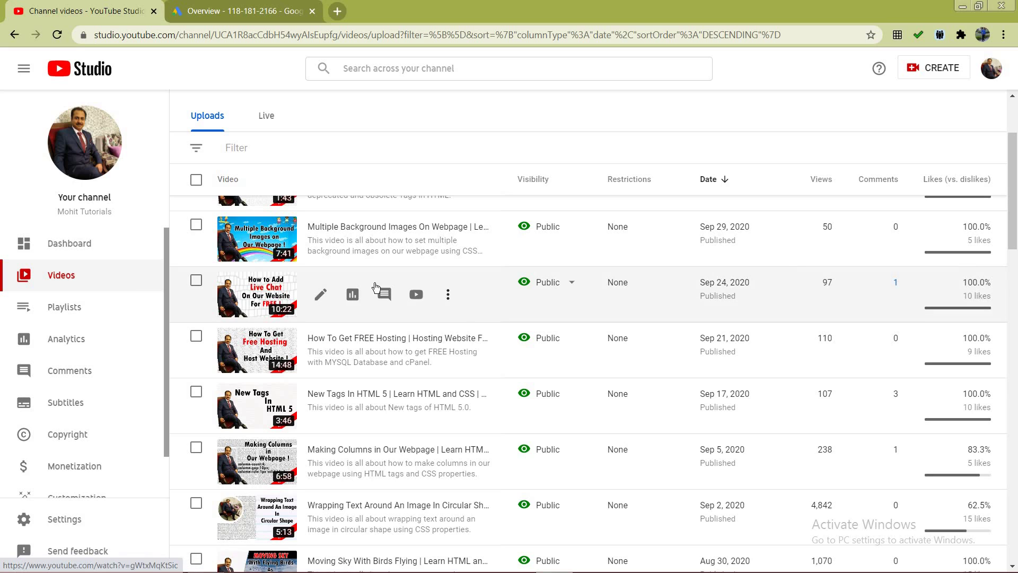
click(448, 295)
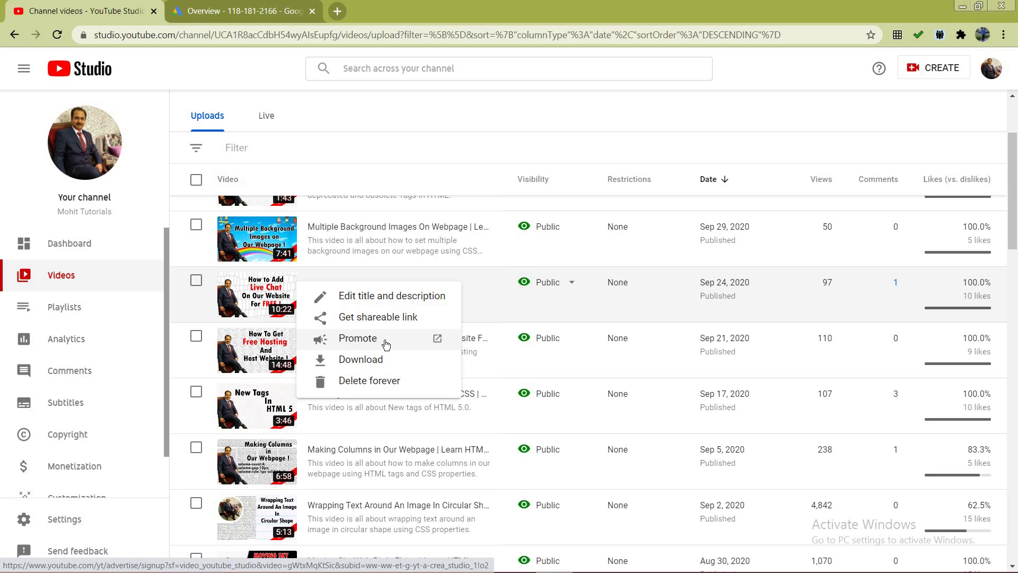
click(619, 118)
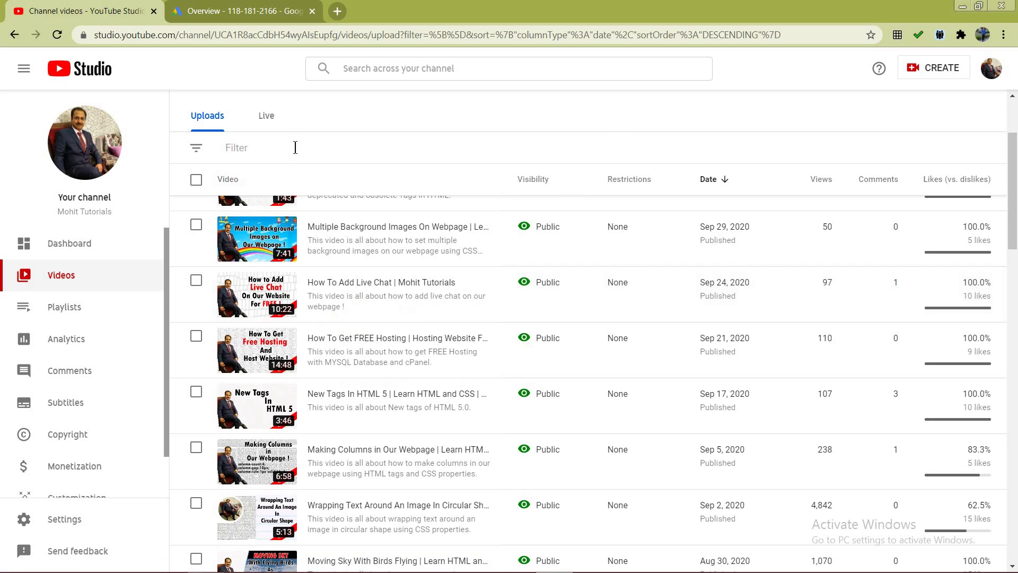
Step: Switch to Google Ads and start a new campaign of type Video, without a goal's guidance
click(245, 9)
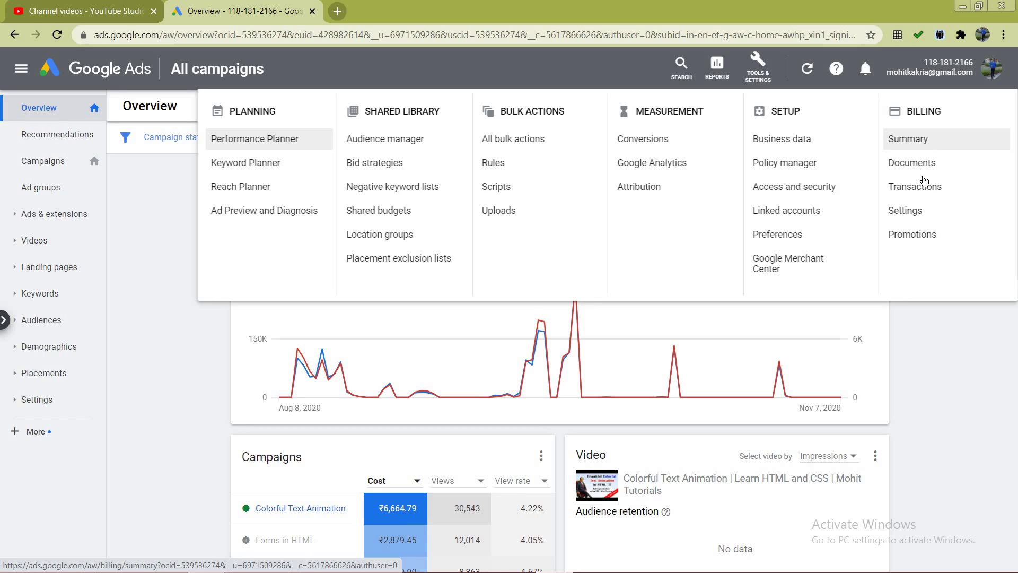
click(940, 356)
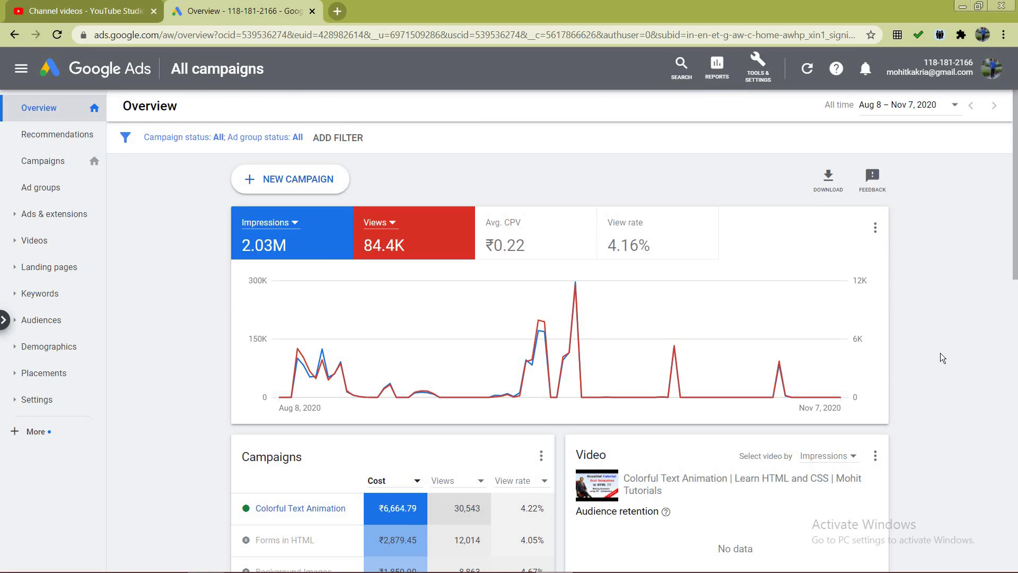
click(313, 181)
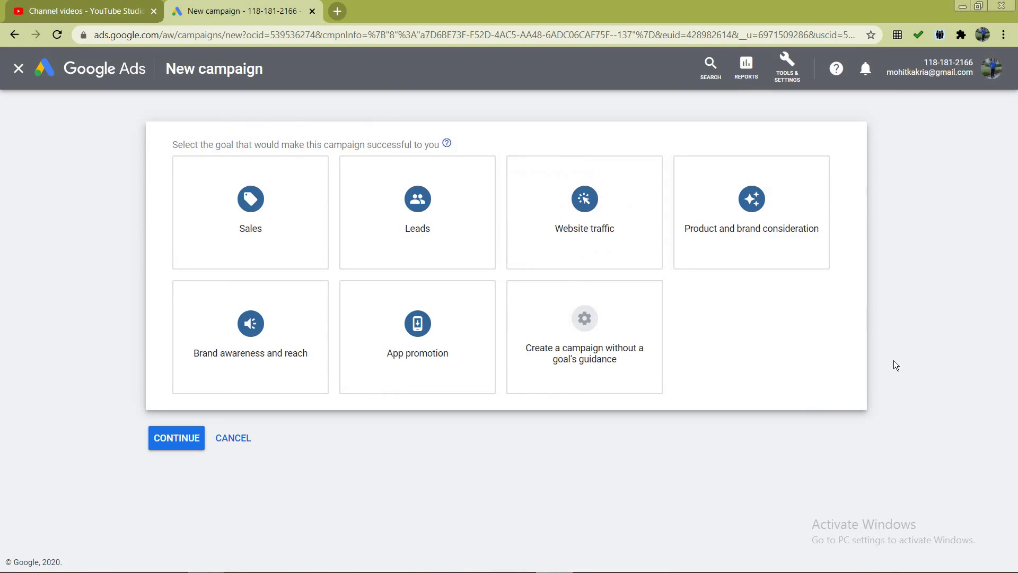
click(603, 326)
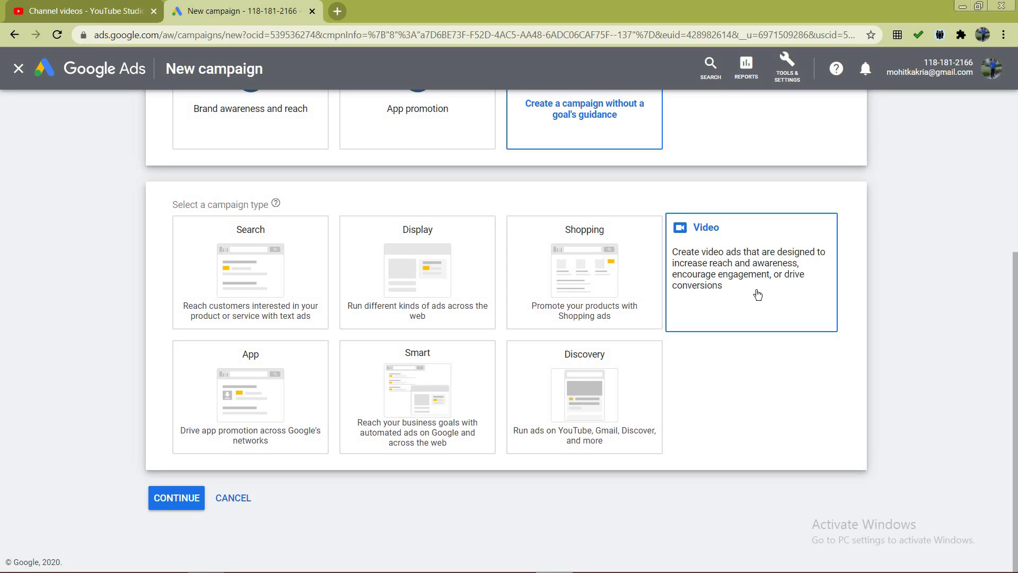
click(769, 251)
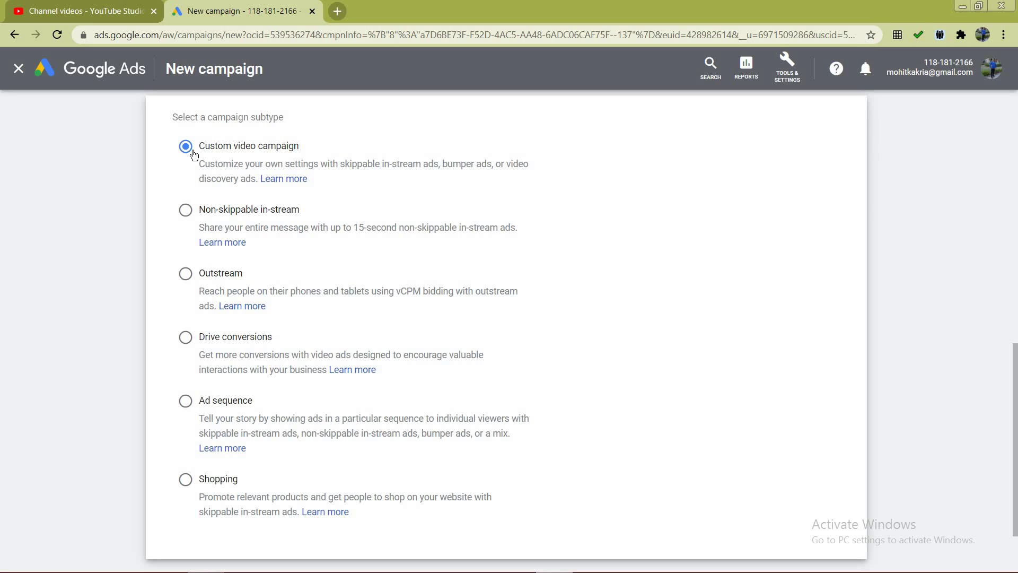
Step: Continue with the Custom video campaign subtype and reload the blank campaign setup page
scroll(106, 316, down, 2)
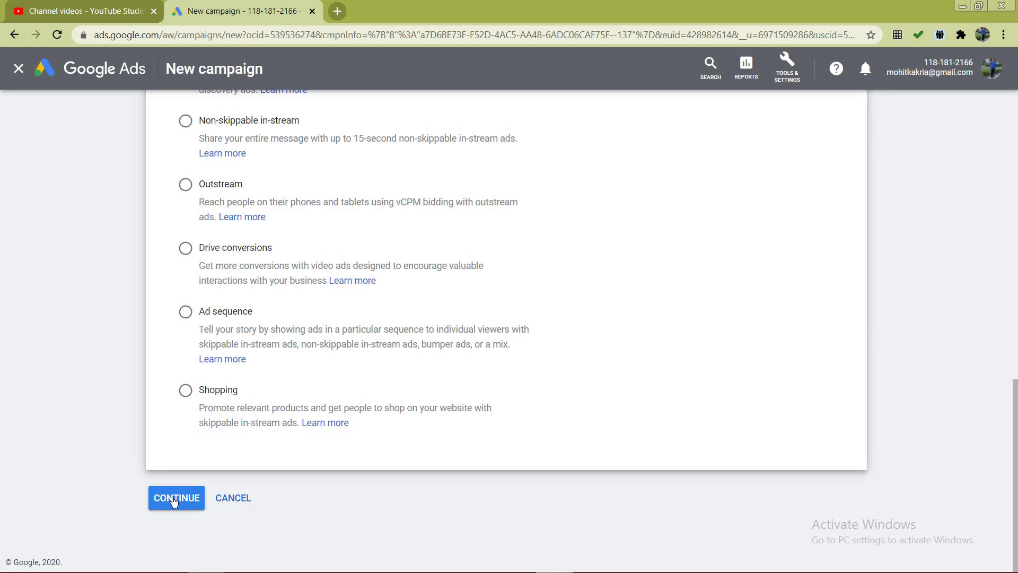
click(174, 499)
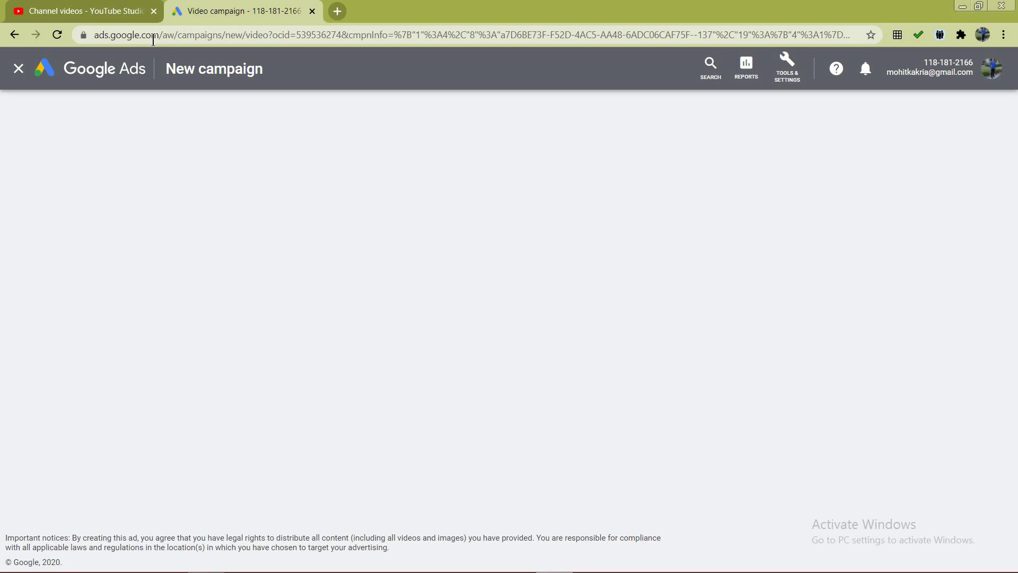
click(58, 37)
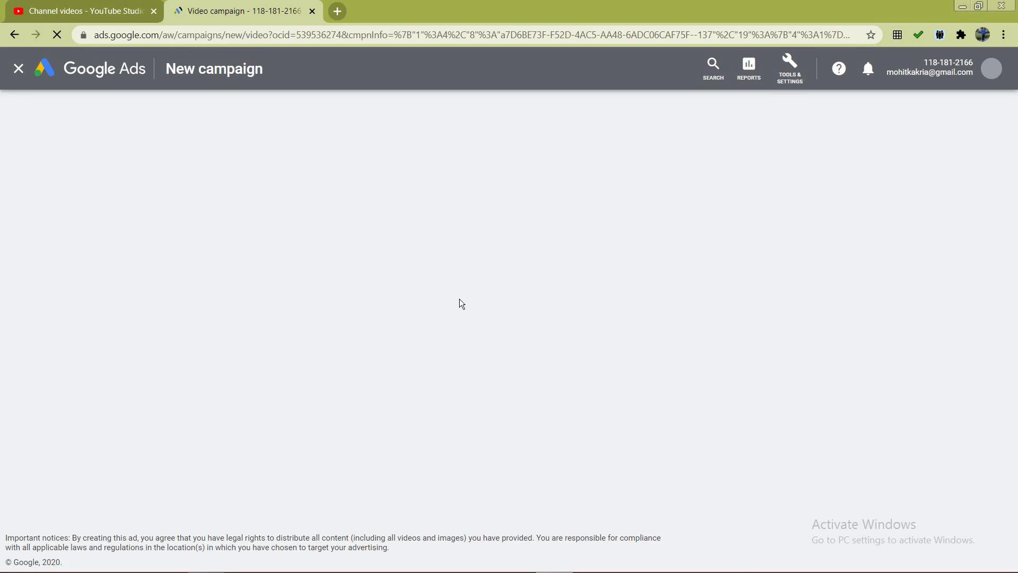
scroll(734, 282, down, 8)
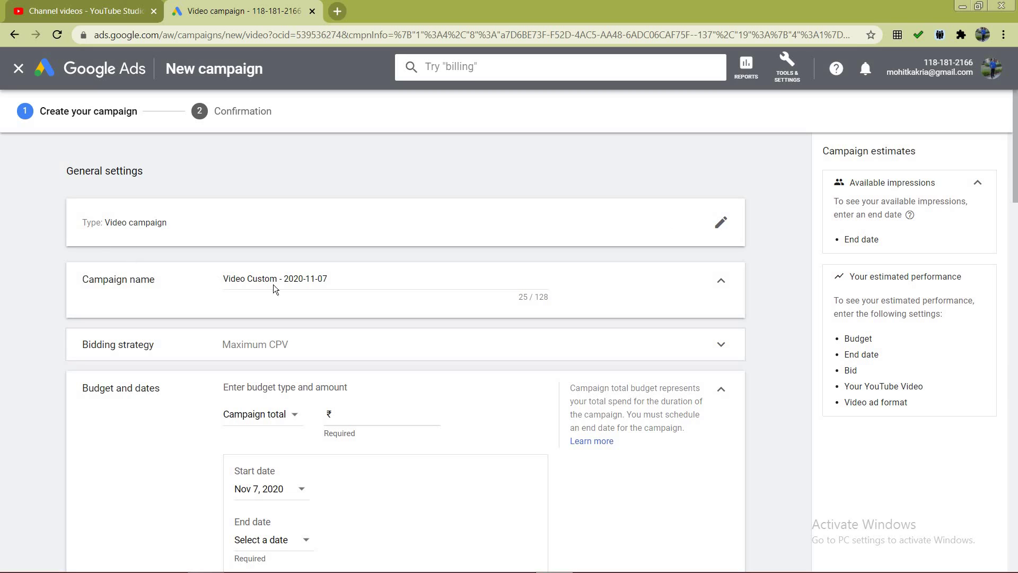
Step: Check the video to promote in YouTube Studio, and name the campaign "Live Chat" in Google Ads
click(85, 11)
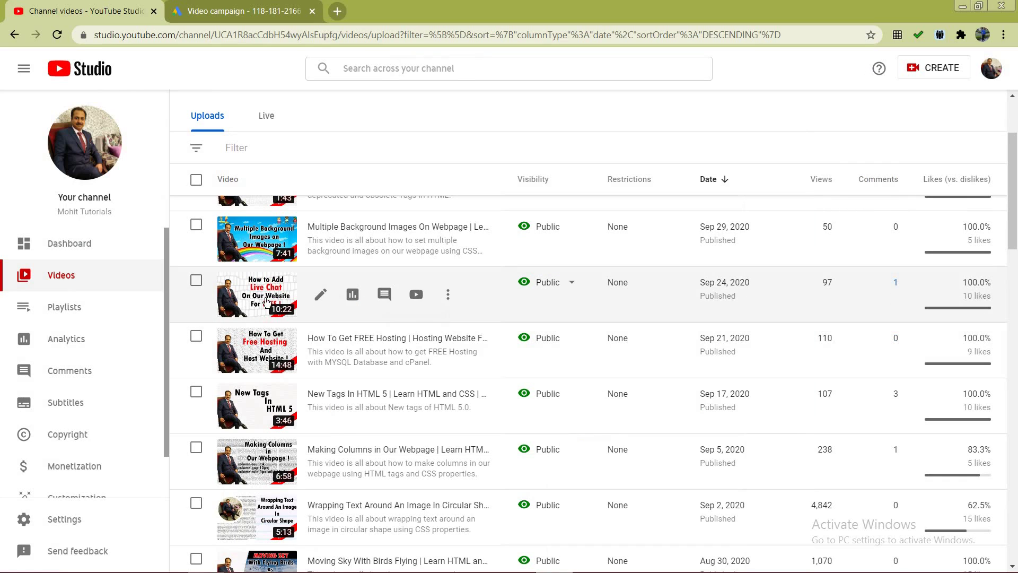
click(261, 9)
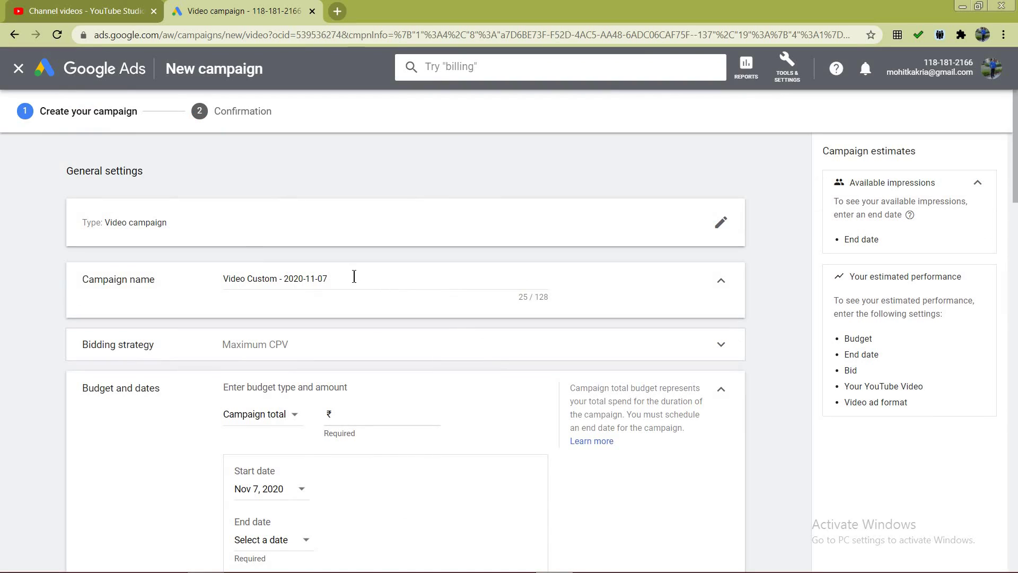
triple_click(212, 278)
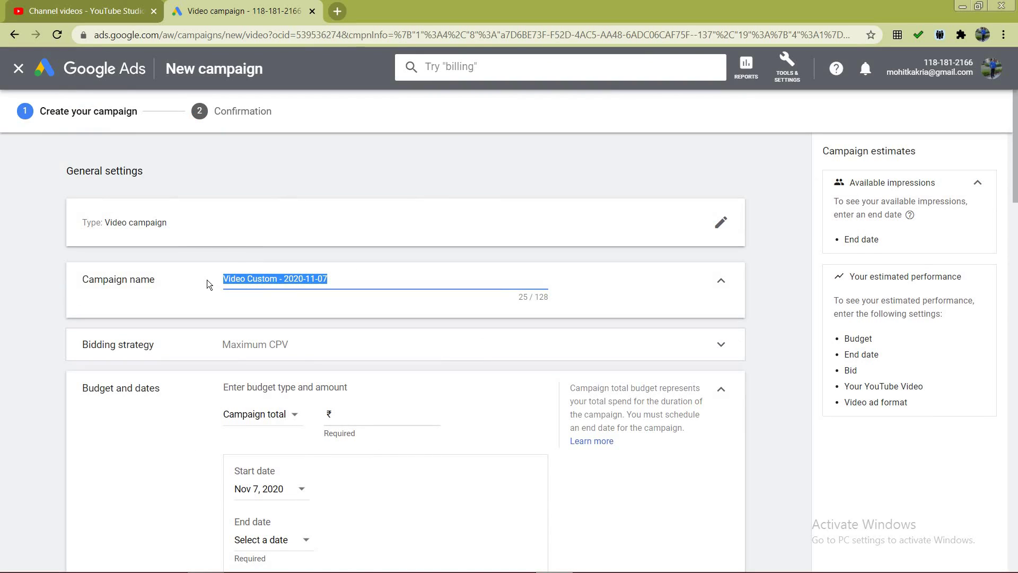
text(Live Cdl)
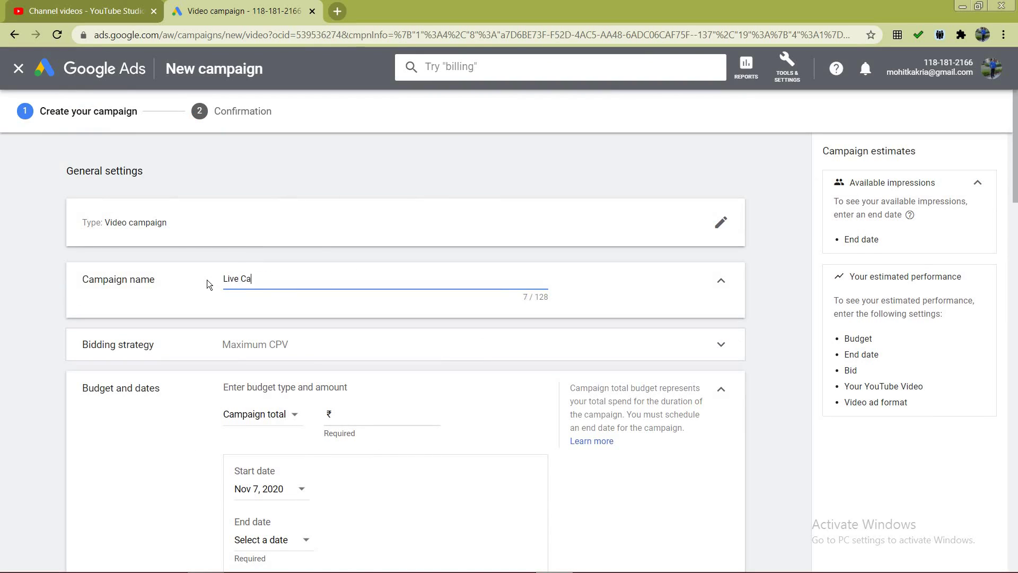
key(BackSpace)
key(BackSpace)
text(hat)
Step: Choose Maximum CPV as the campaign's bidding strategy and collapse that section
scroll(20, 329, down, 2)
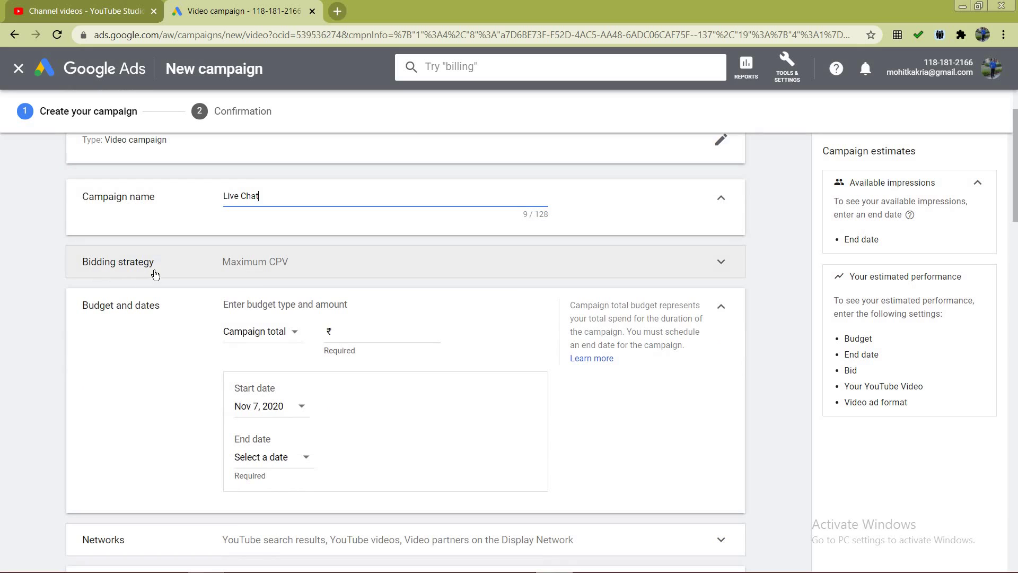
click(623, 262)
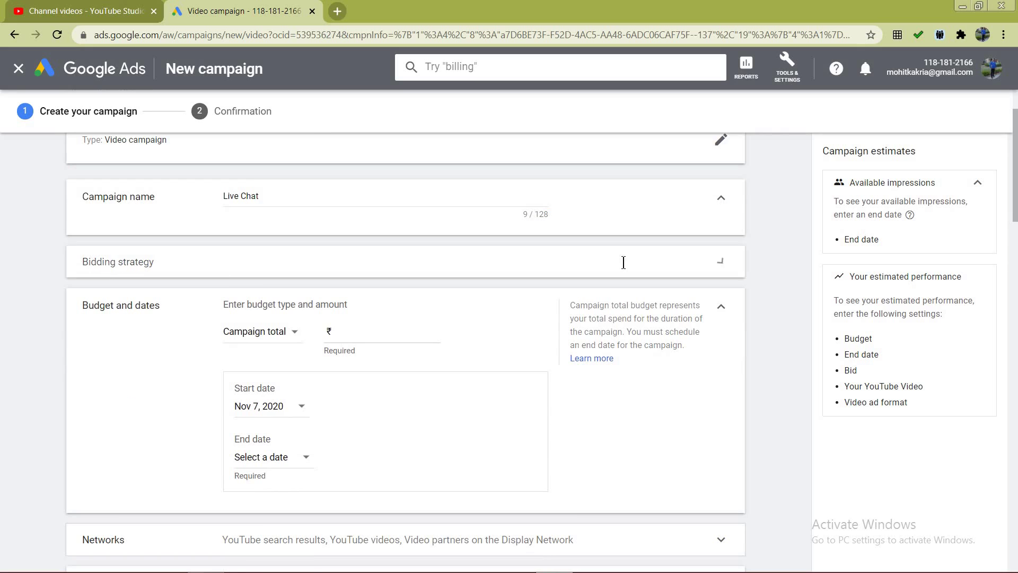
click(291, 280)
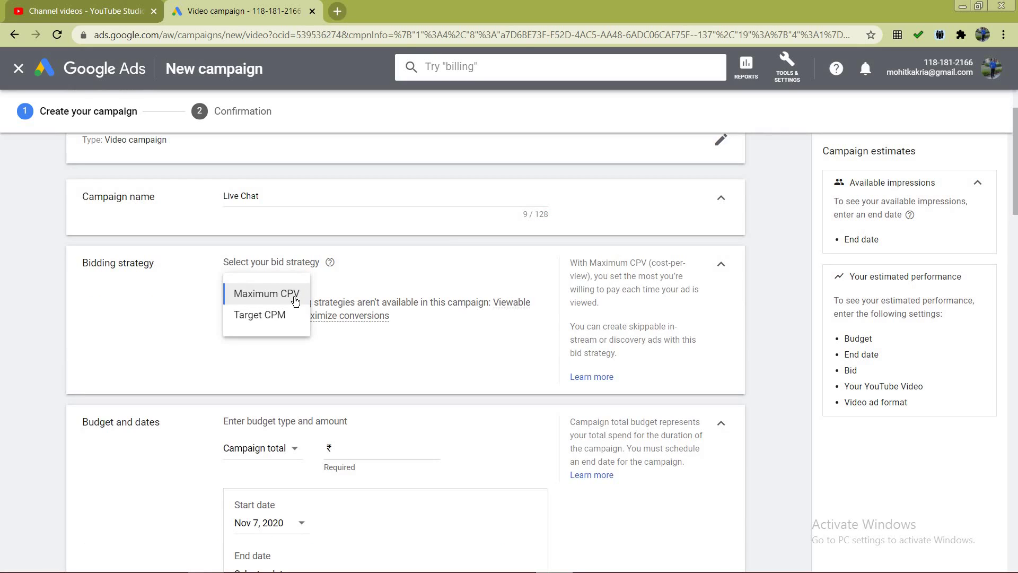
click(295, 302)
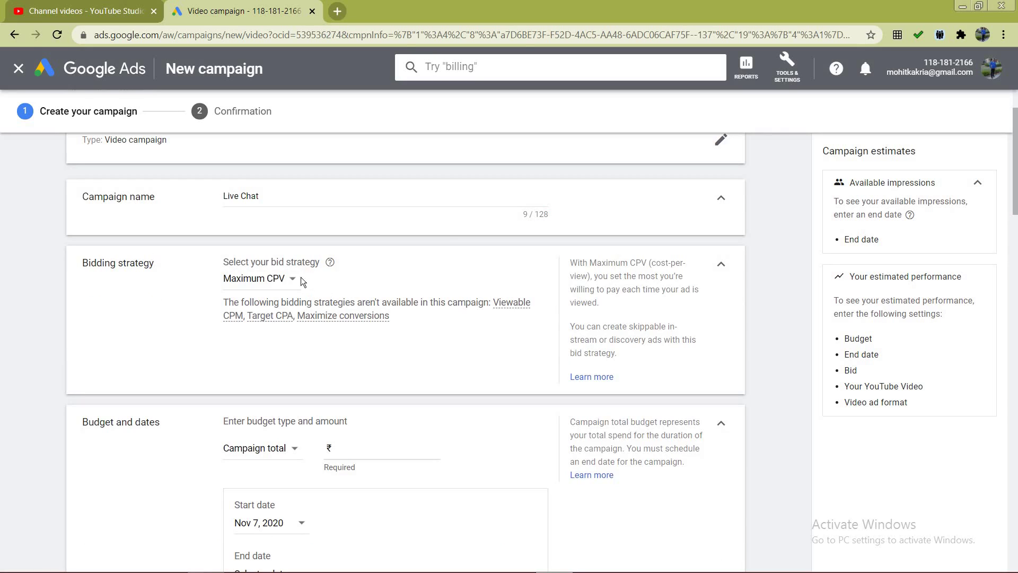
click(726, 266)
Step: Set the campaign budget to a daily amount of ₹200
scroll(147, 259, down, 2)
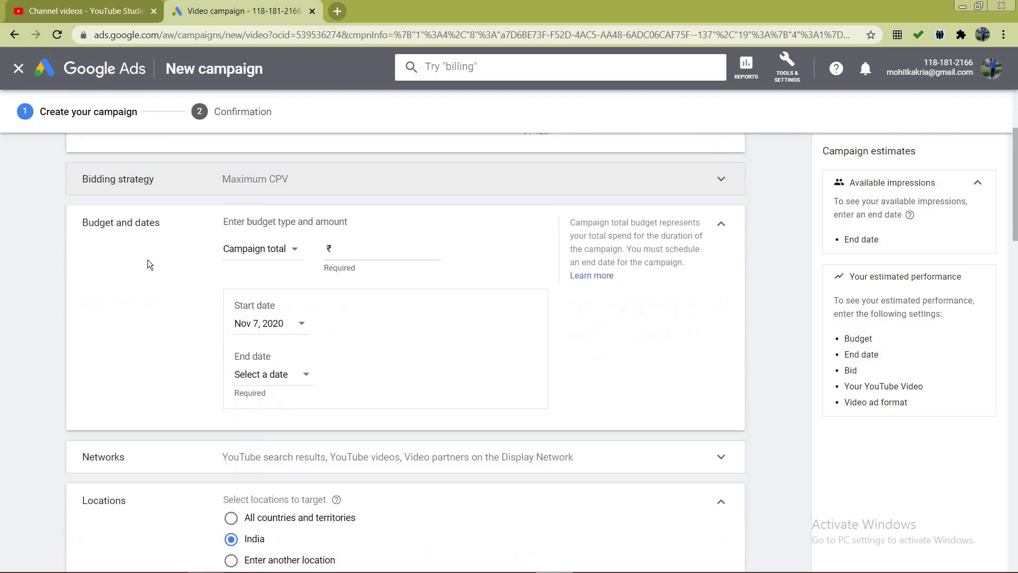
click(279, 251)
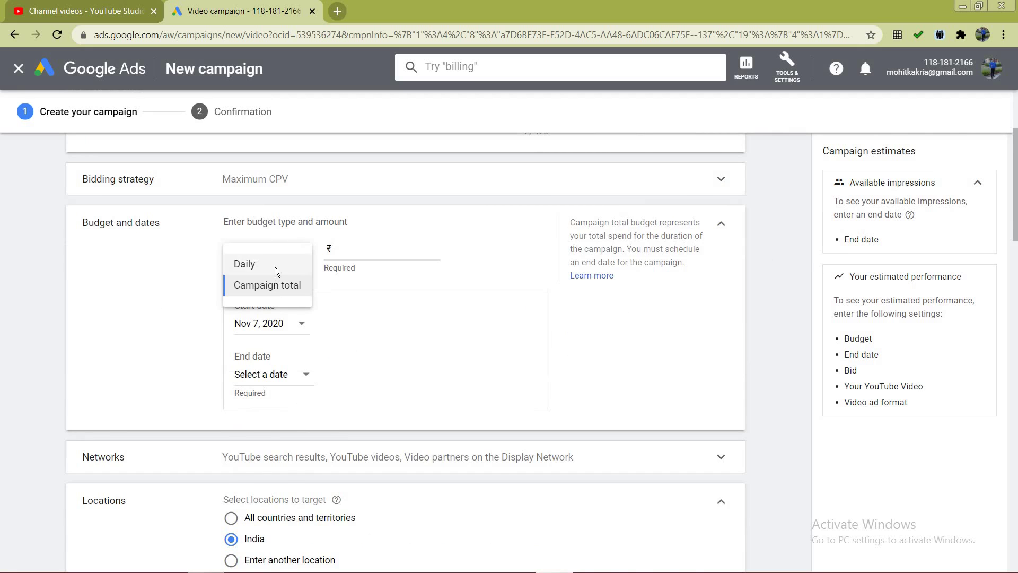
click(275, 266)
click(374, 250)
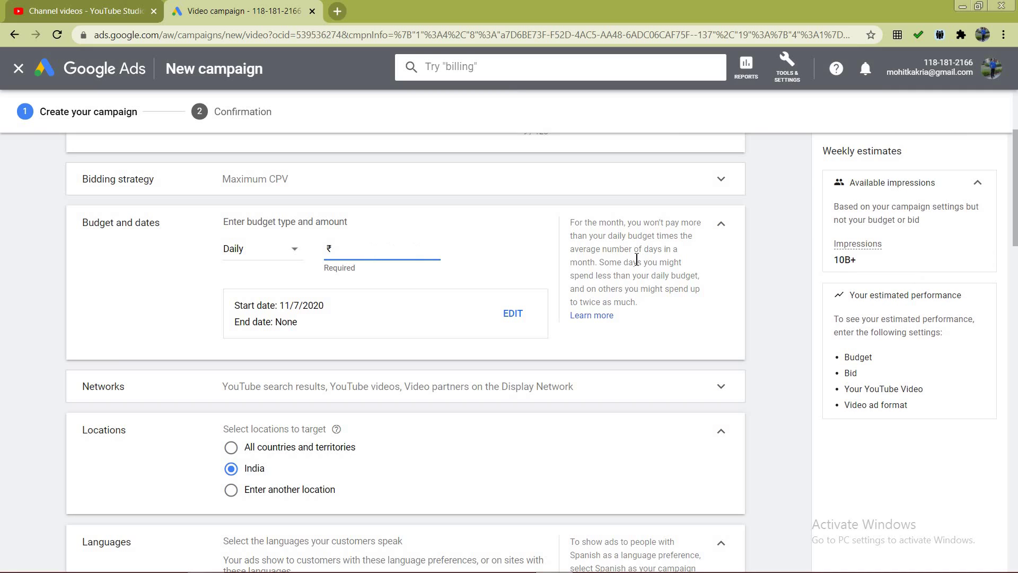
text(200)
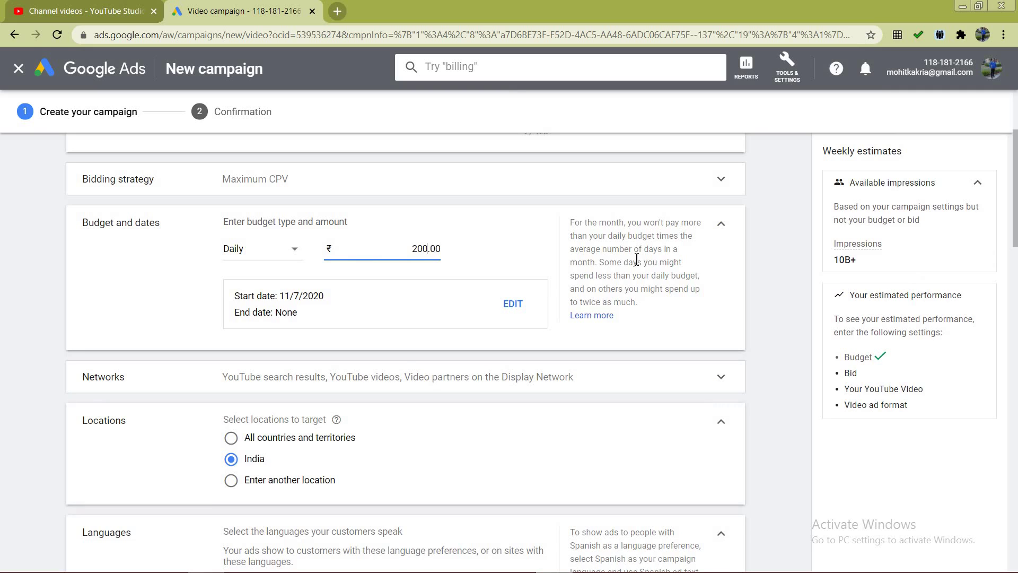
click(785, 310)
Step: Set the campaign's end date to Nov 9, 2020 and collapse the budget and dates section
click(508, 308)
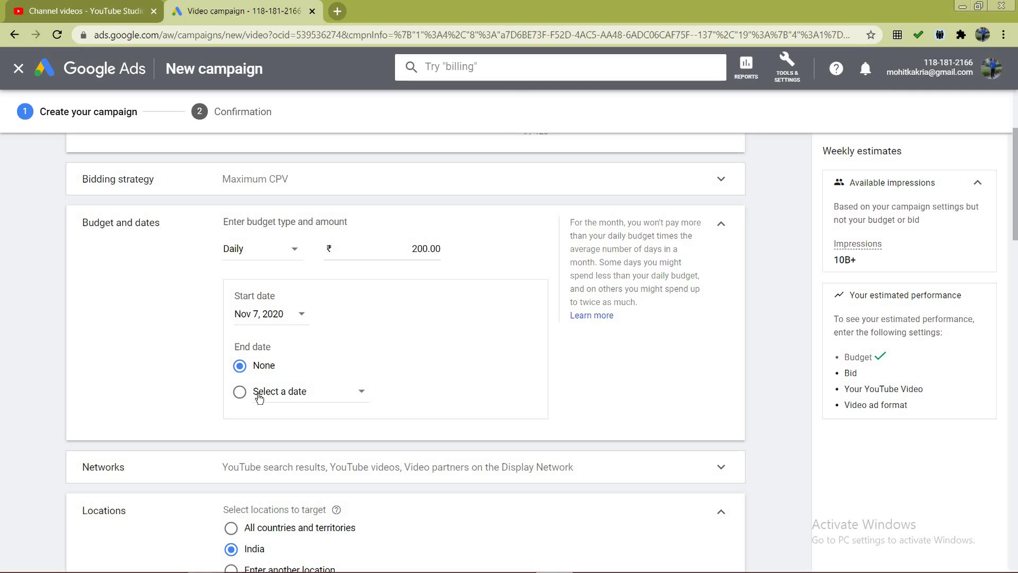
click(296, 395)
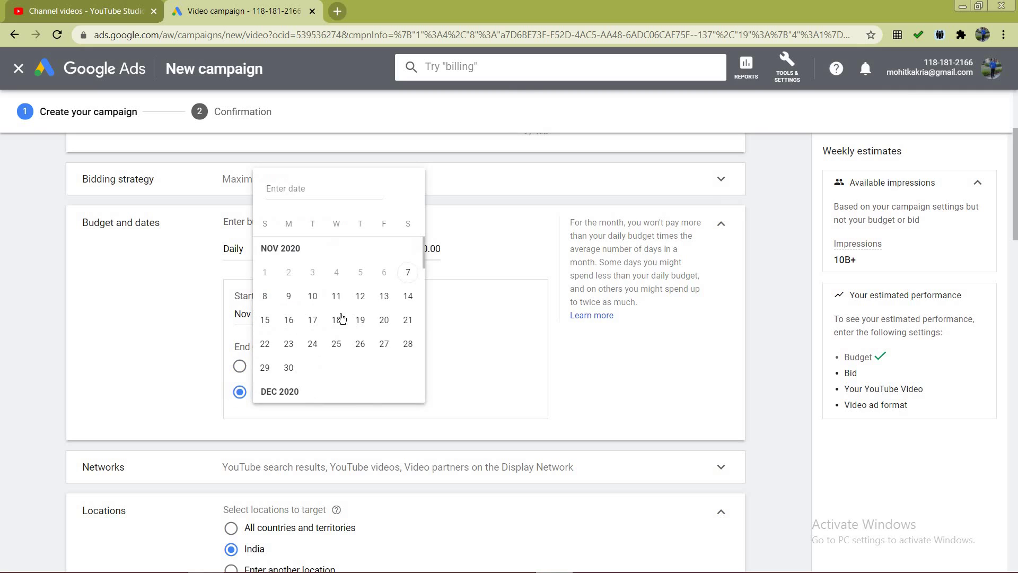
click(289, 298)
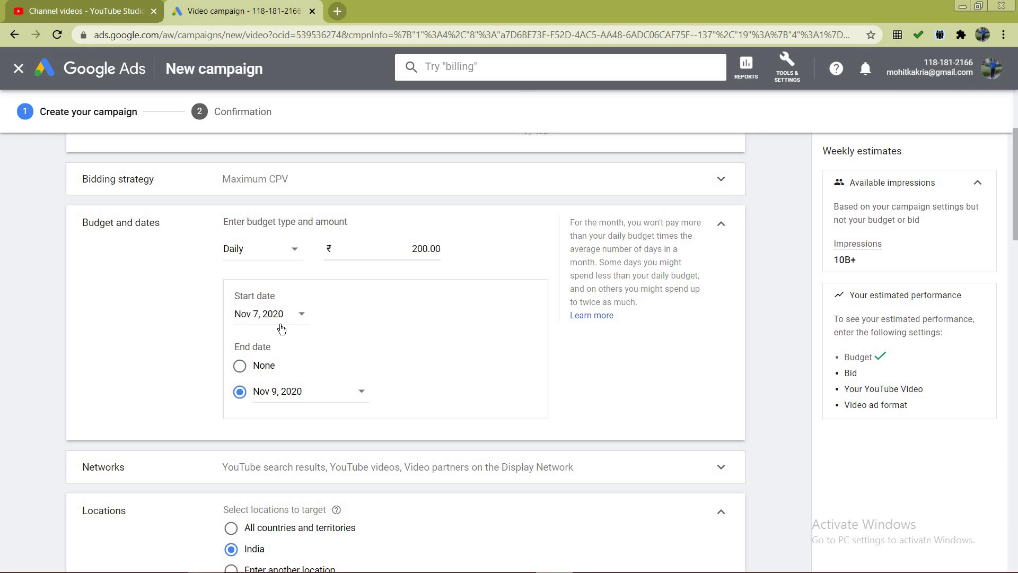
click(722, 222)
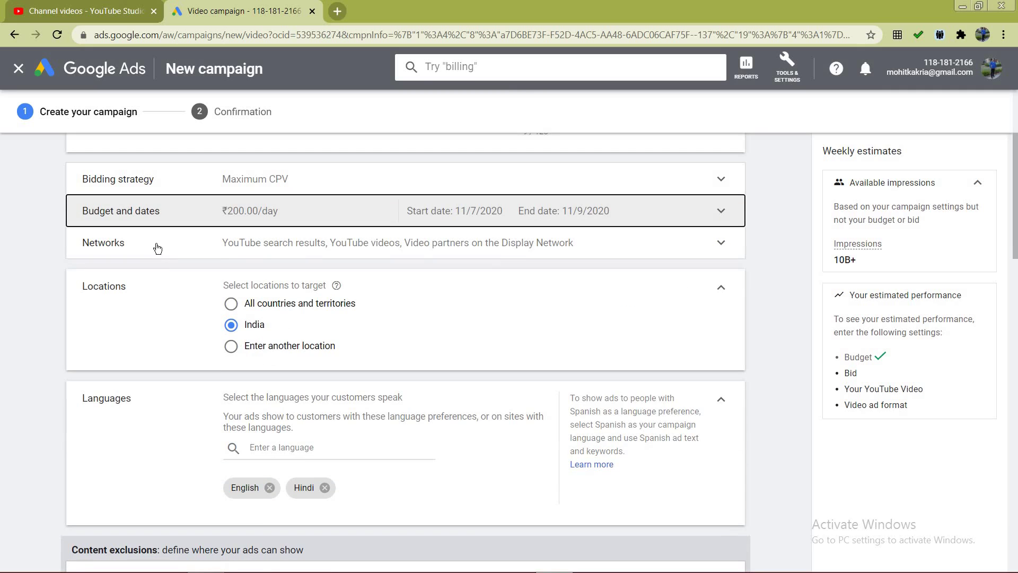
Step: Exclude Video partners on the Display Network from the campaign's networks and collapse that section
click(533, 248)
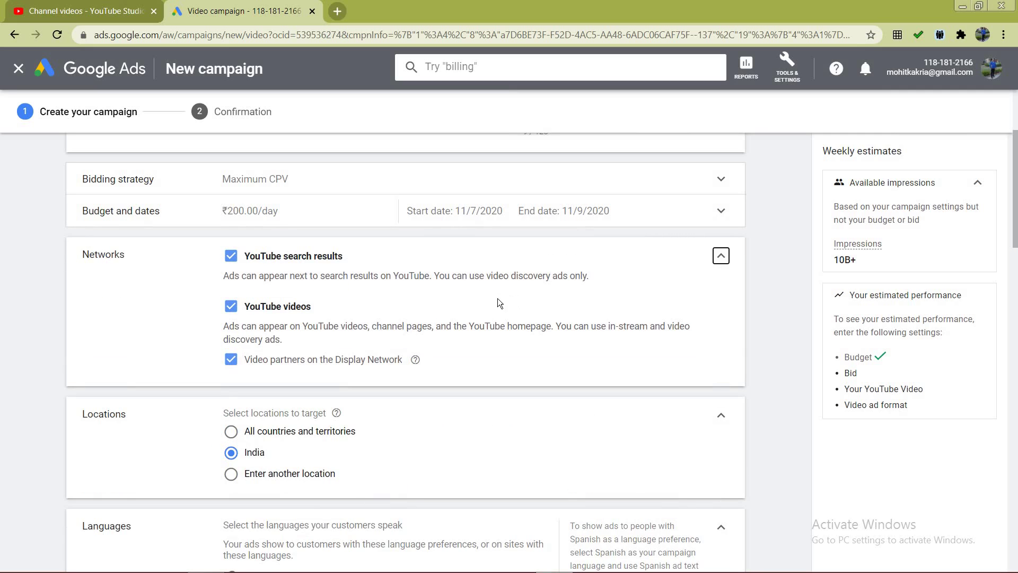
click(231, 364)
click(721, 259)
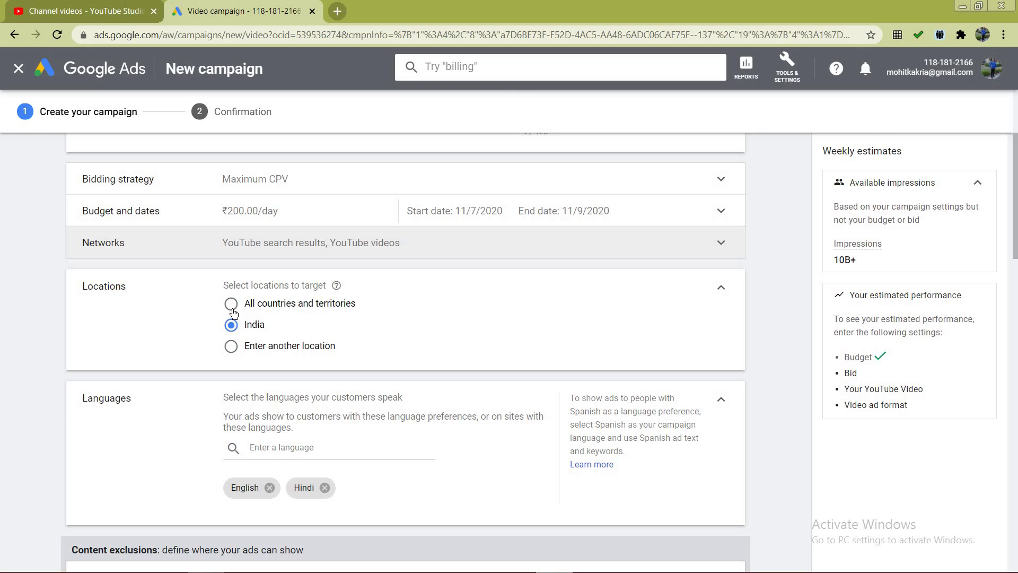
Step: Check the option for entering another location, then set the targeted location back to India and collapse the section
click(231, 348)
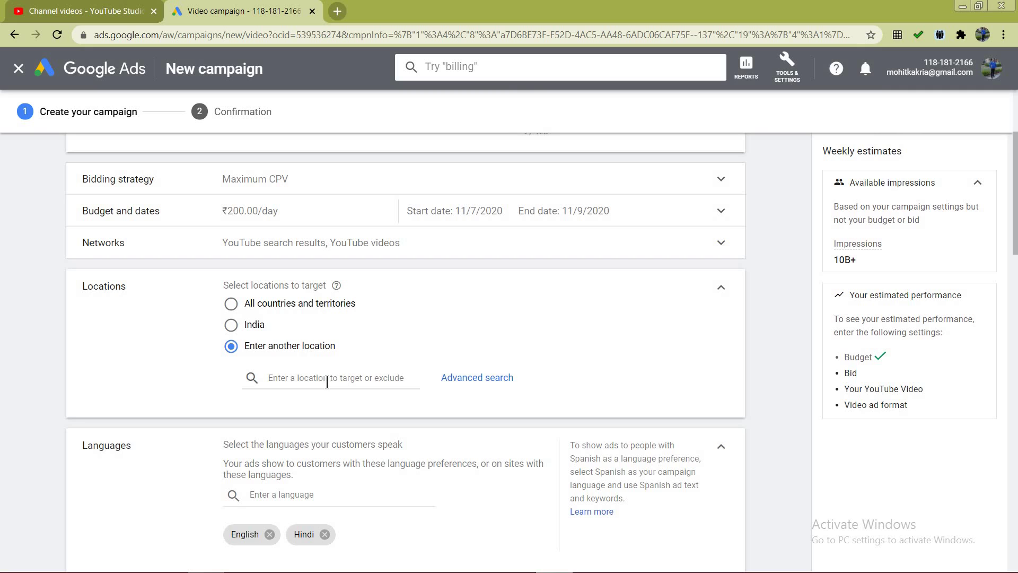
click(232, 324)
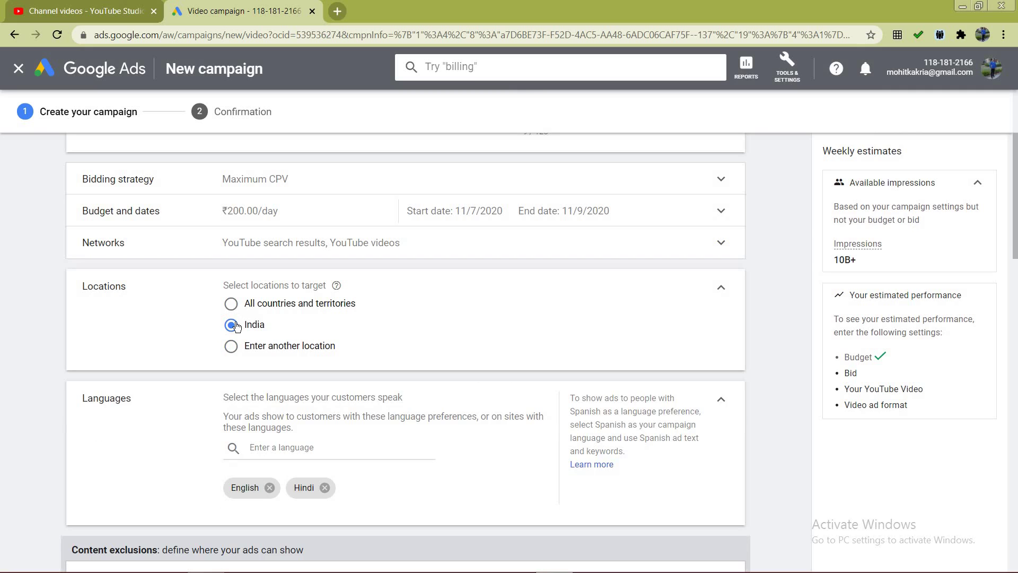
click(723, 290)
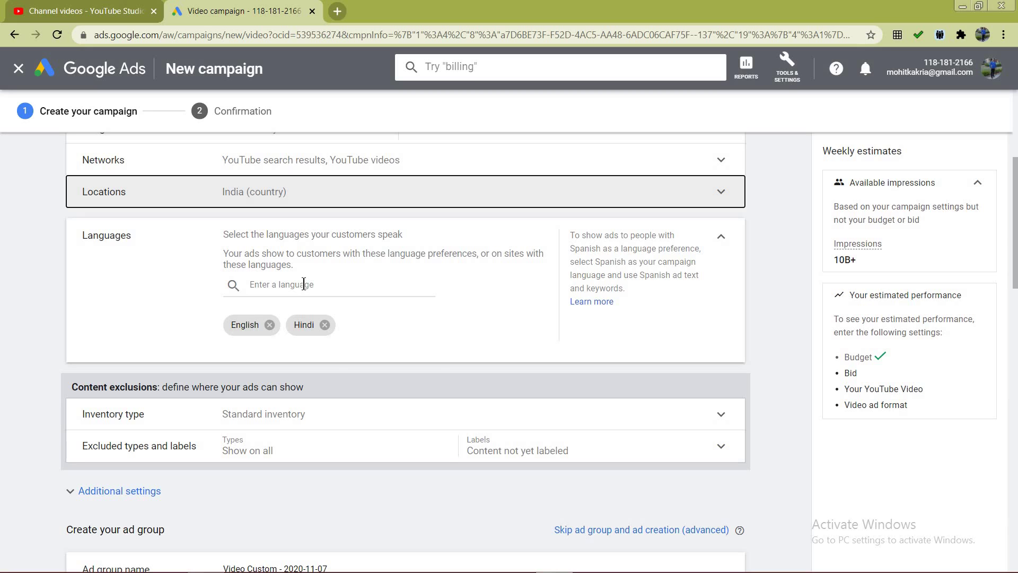
Step: Find English in the campaign's language list, deselect it and select it again
click(304, 284)
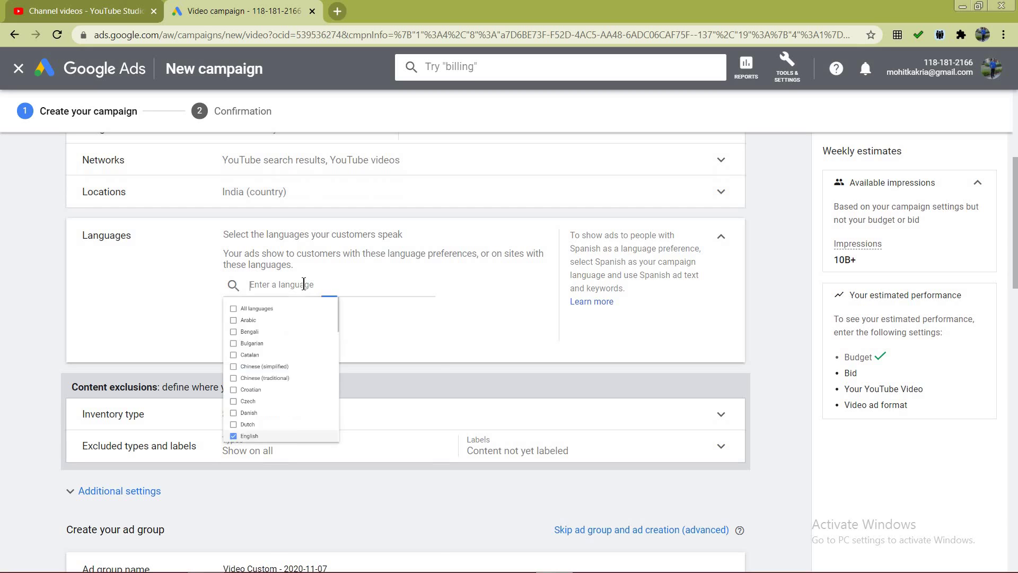
click(762, 297)
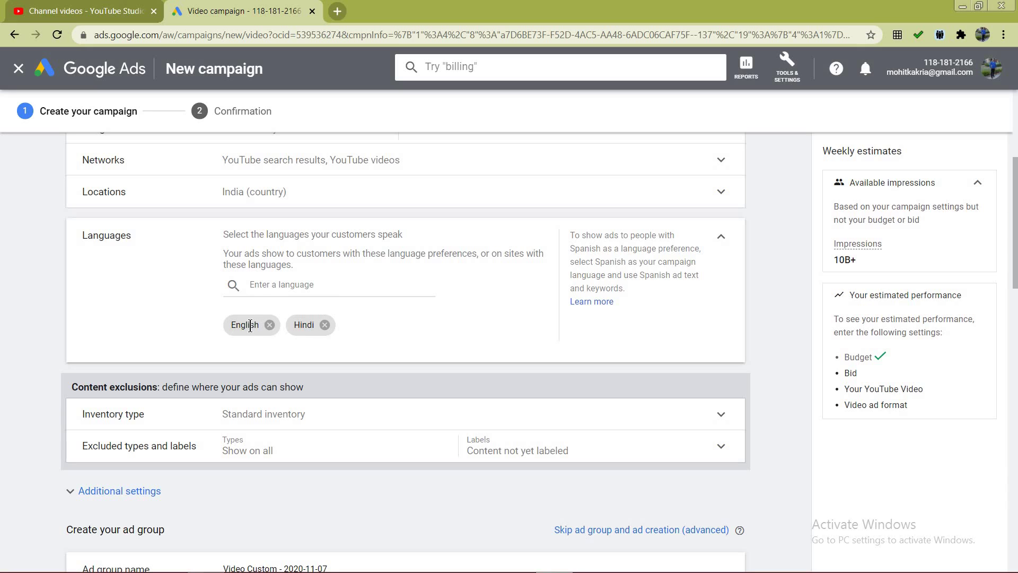
click(331, 288)
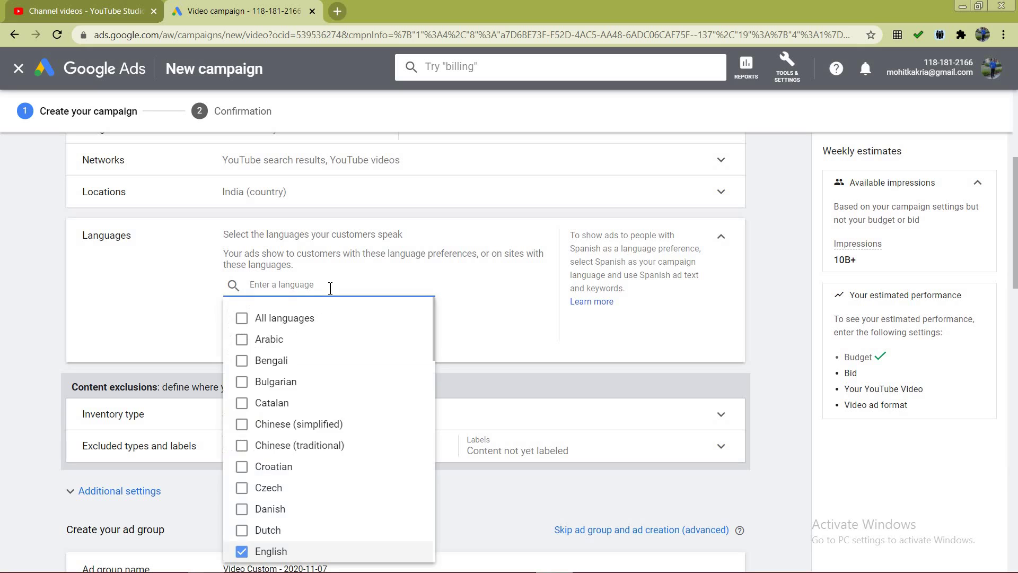
text(en)
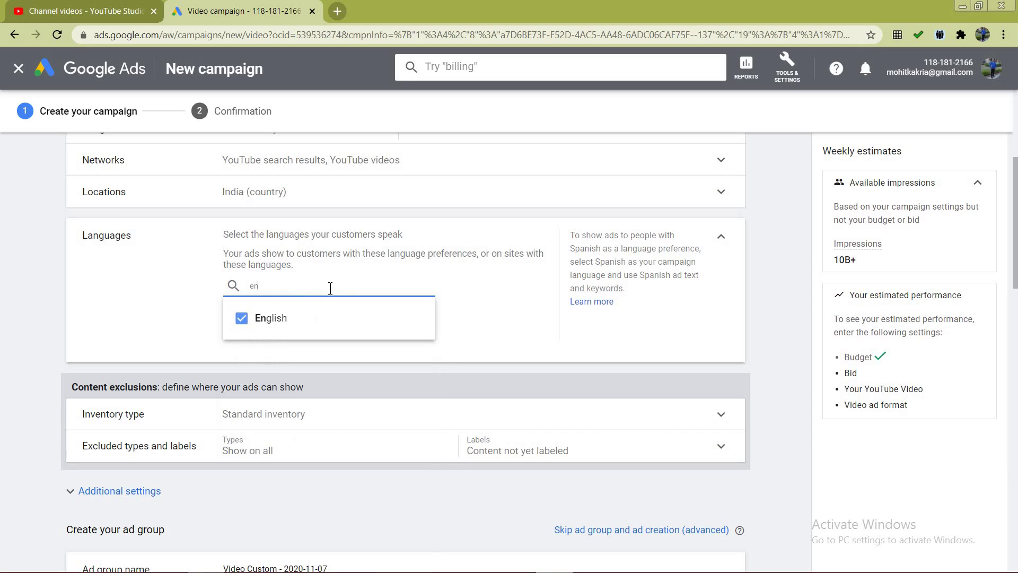
click(364, 325)
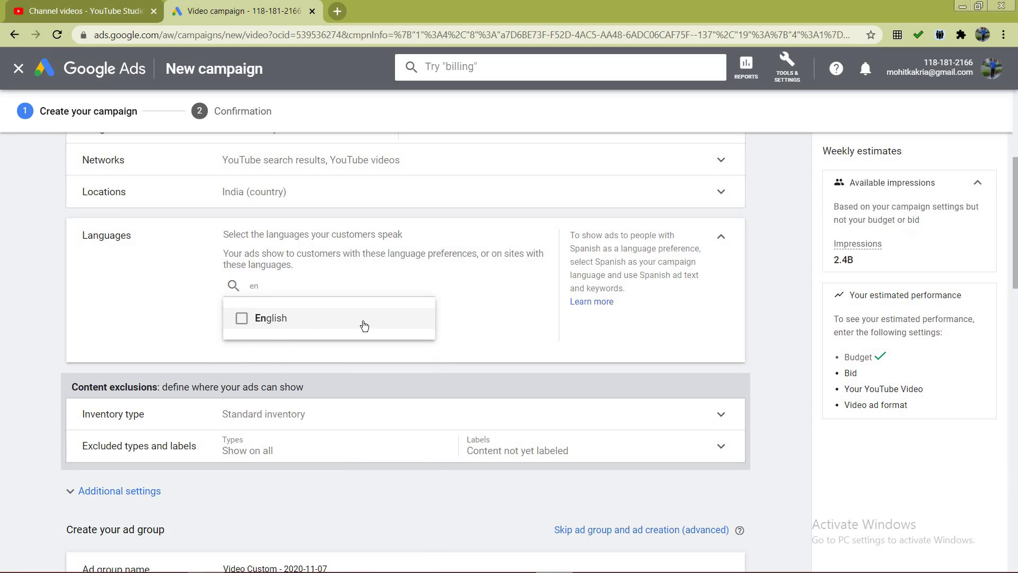
click(241, 317)
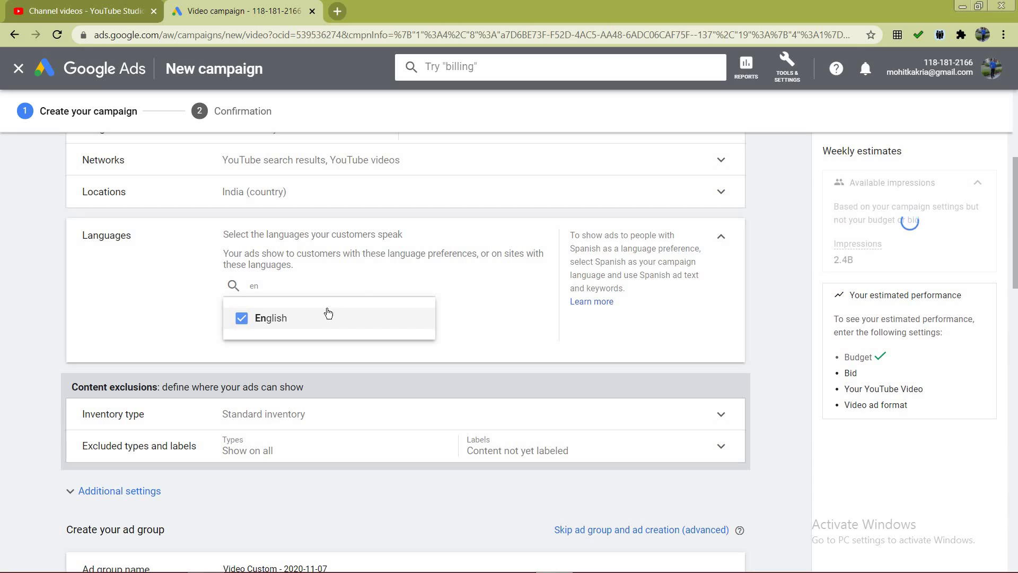
click(365, 291)
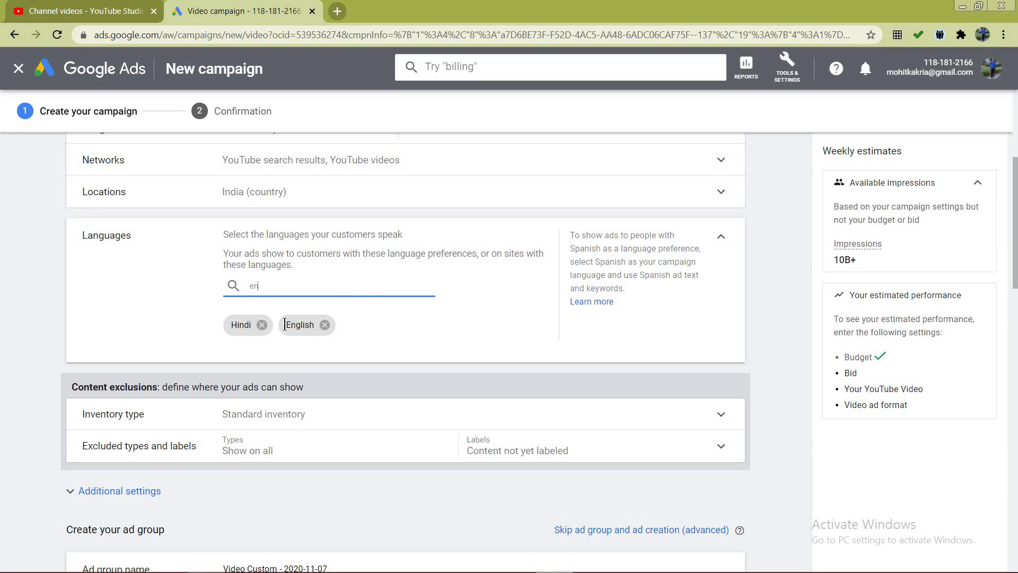
click(271, 286)
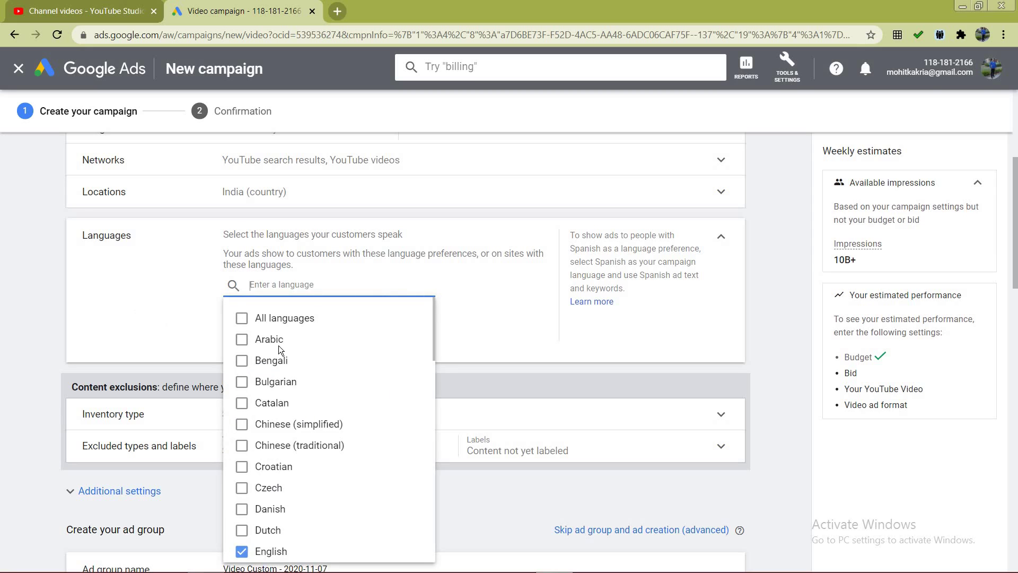
key(Escape)
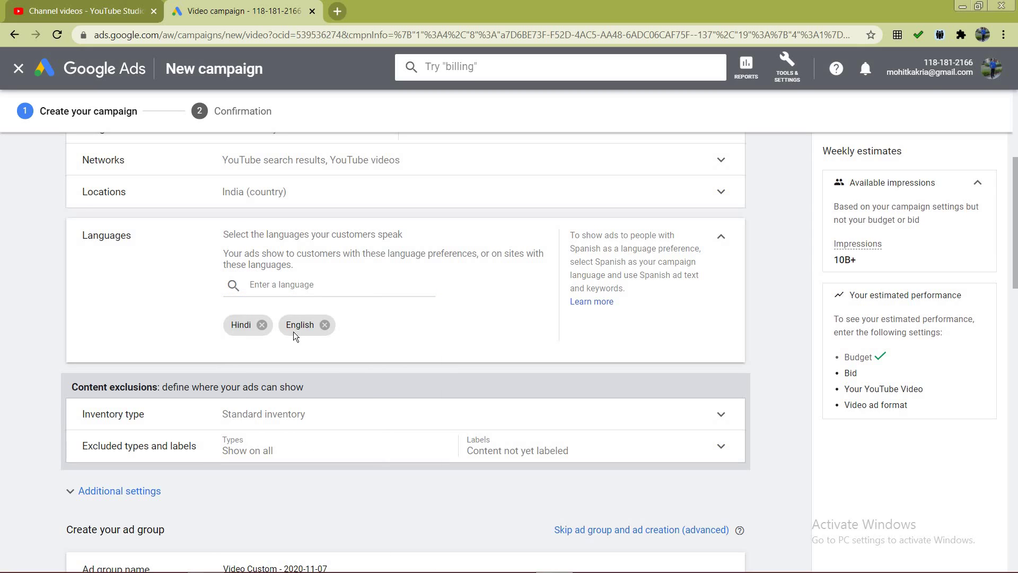
Step: Remove the selected campaign languages, add English and Hindi again, and collapse the section
click(324, 324)
click(261, 325)
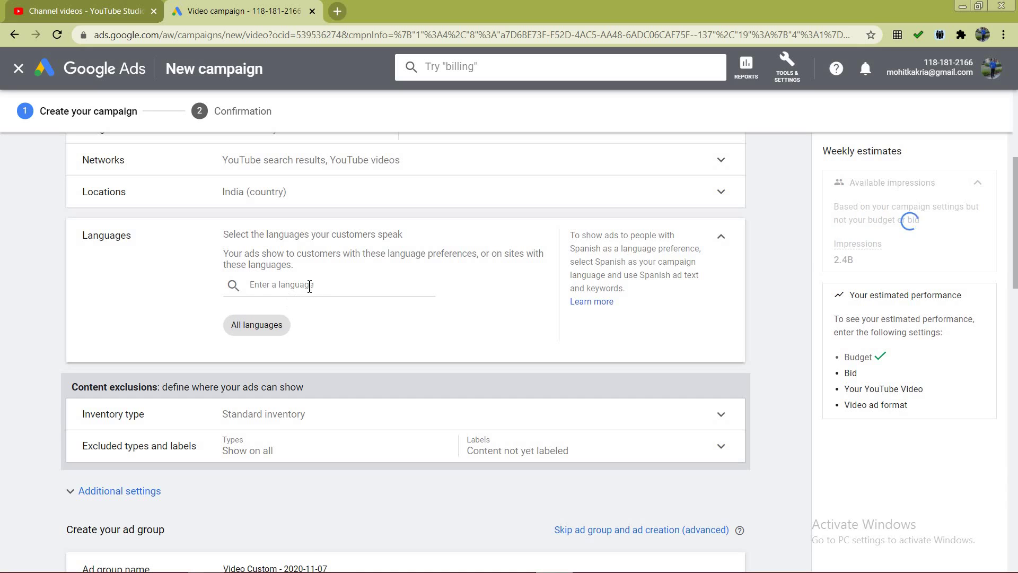
click(304, 291)
text(eng)
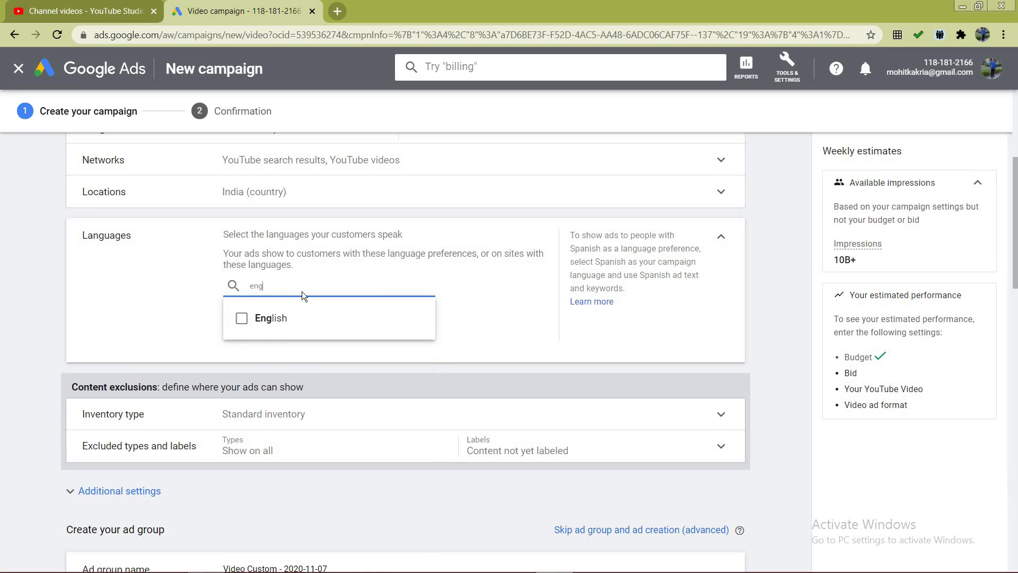
click(253, 319)
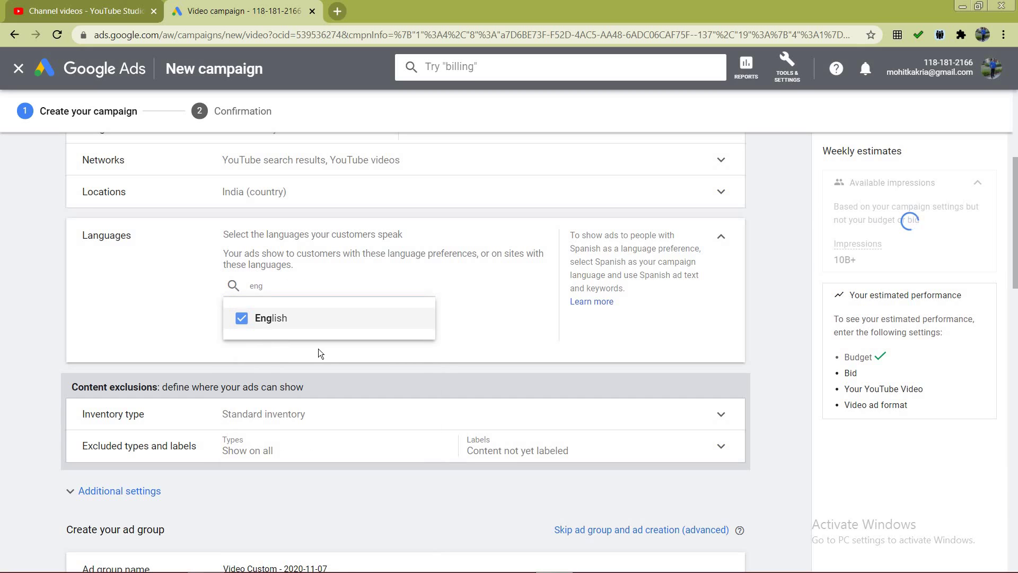
drag(345, 286, 203, 286)
text(hindi)
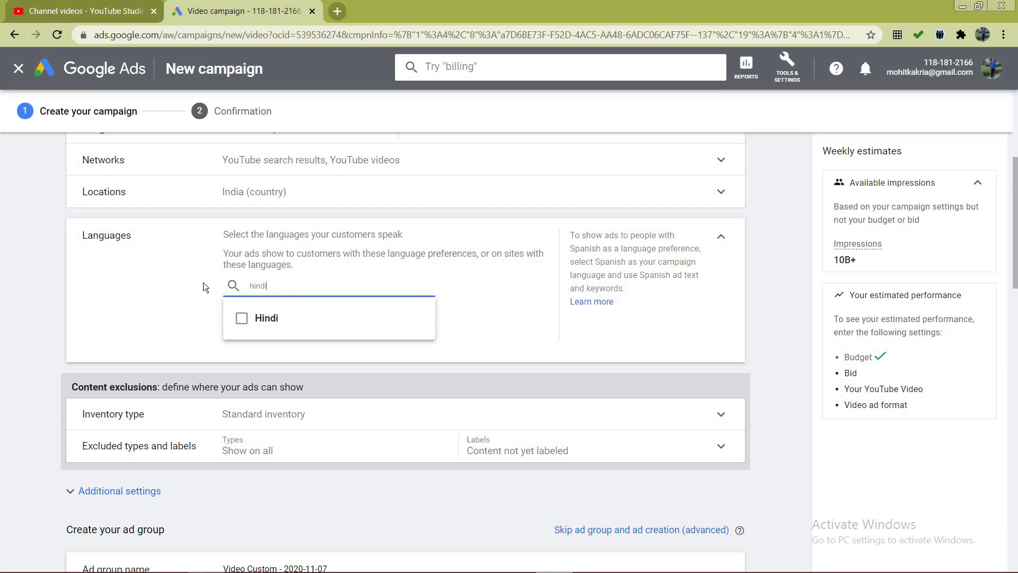
click(249, 320)
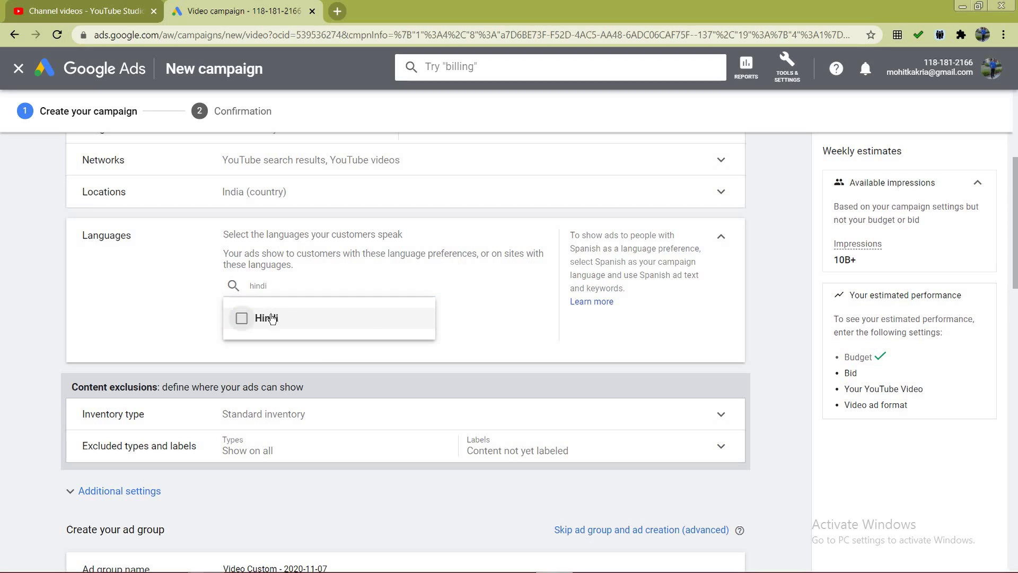
click(734, 307)
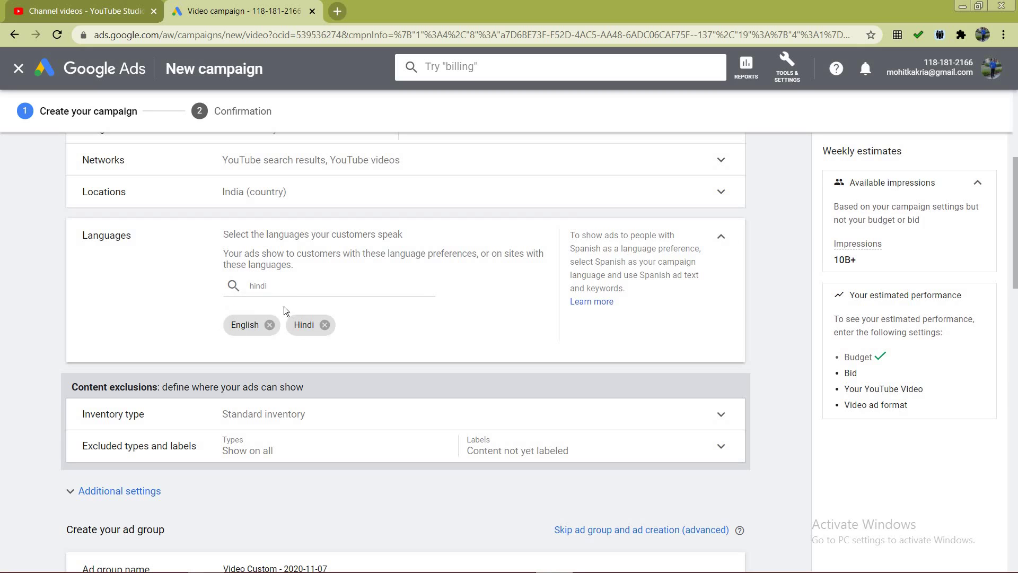
click(725, 240)
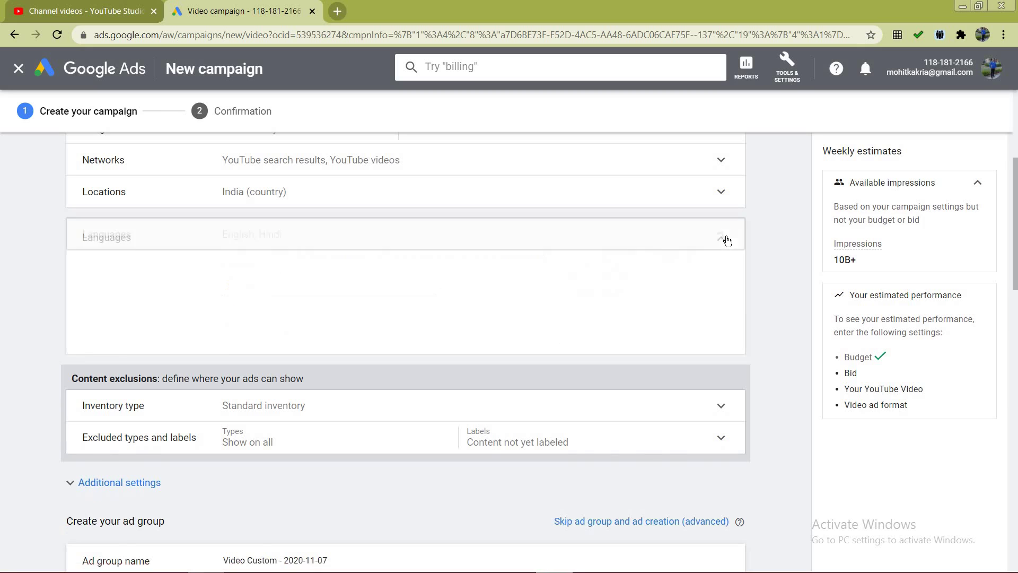
Step: Set the campaign's inventory type to Expanded inventory and collapse that section
click(386, 298)
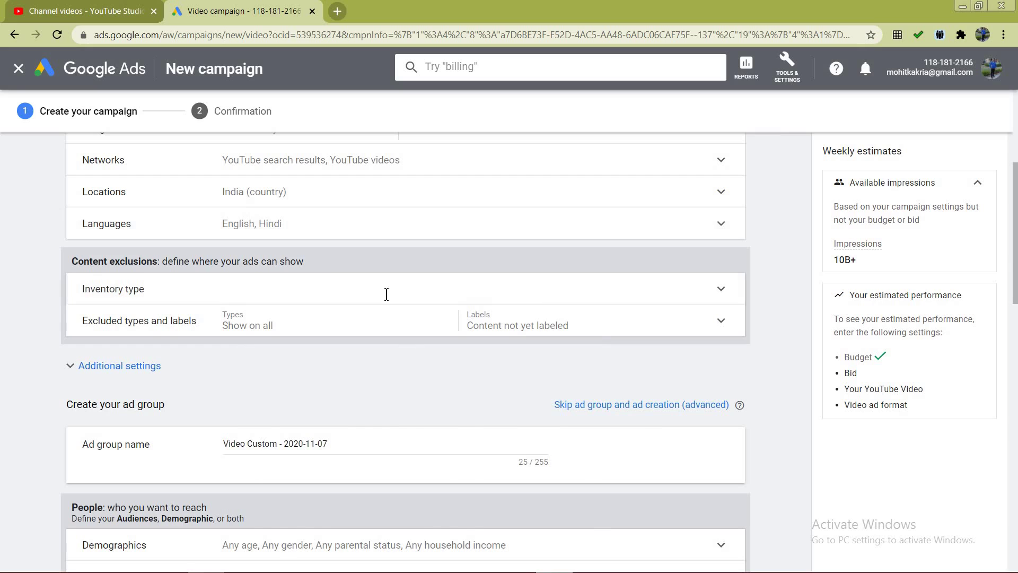
scroll(392, 336, down, 2)
click(326, 313)
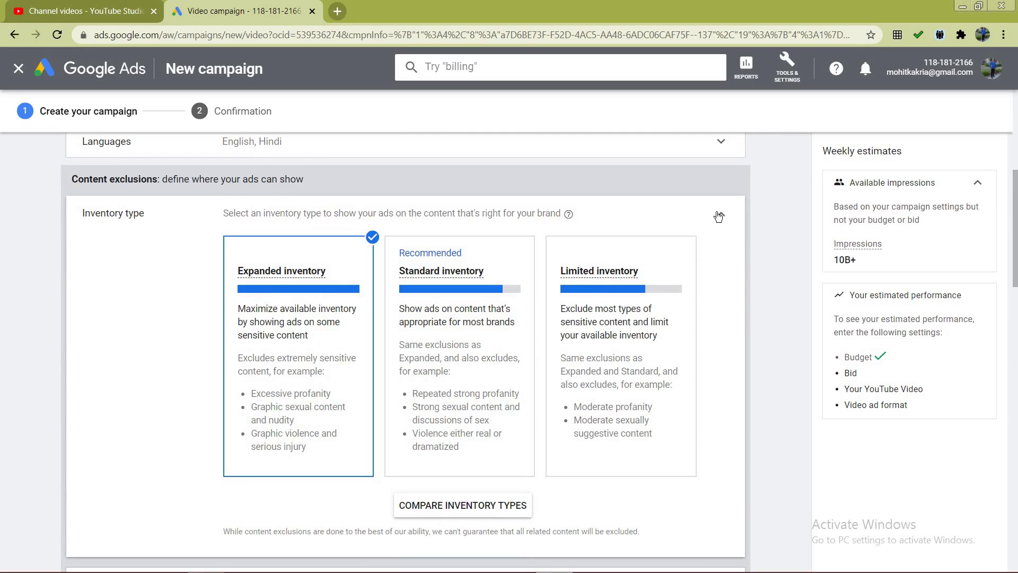
click(720, 215)
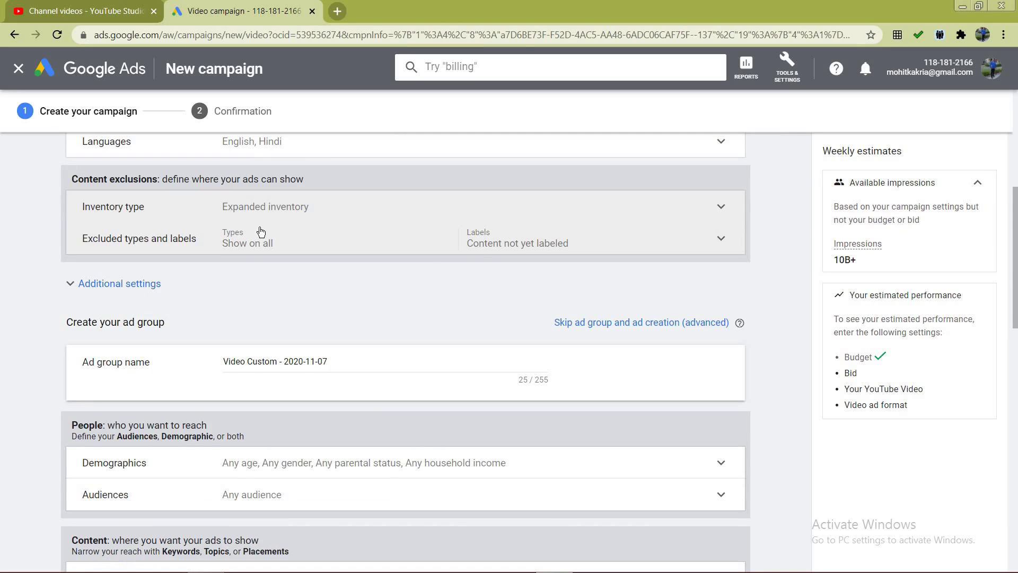
Step: Exclude embedded YouTube videos and live streaming videos, and stop excluding content not yet labeled
click(641, 239)
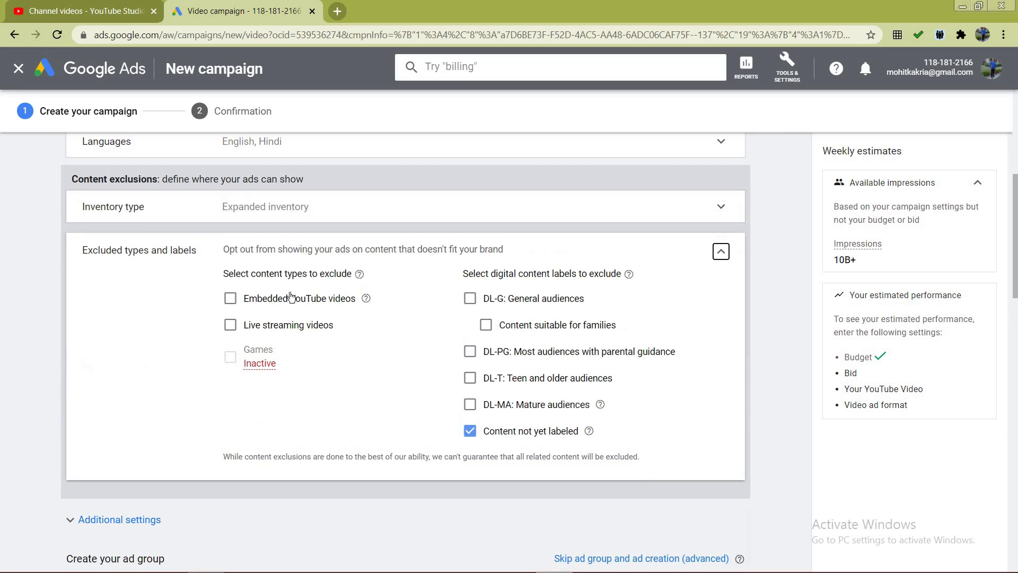
click(230, 299)
click(230, 326)
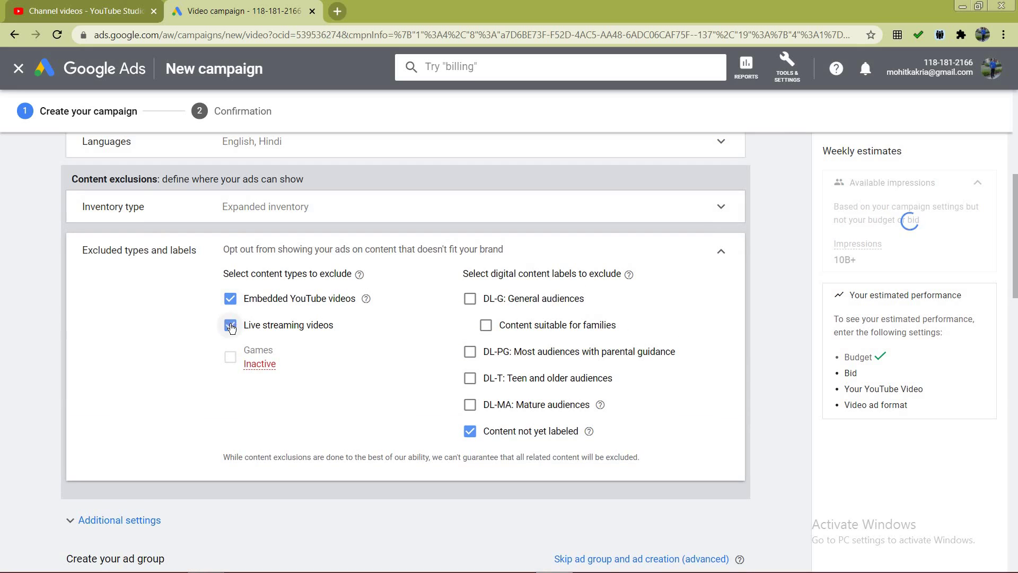
click(472, 433)
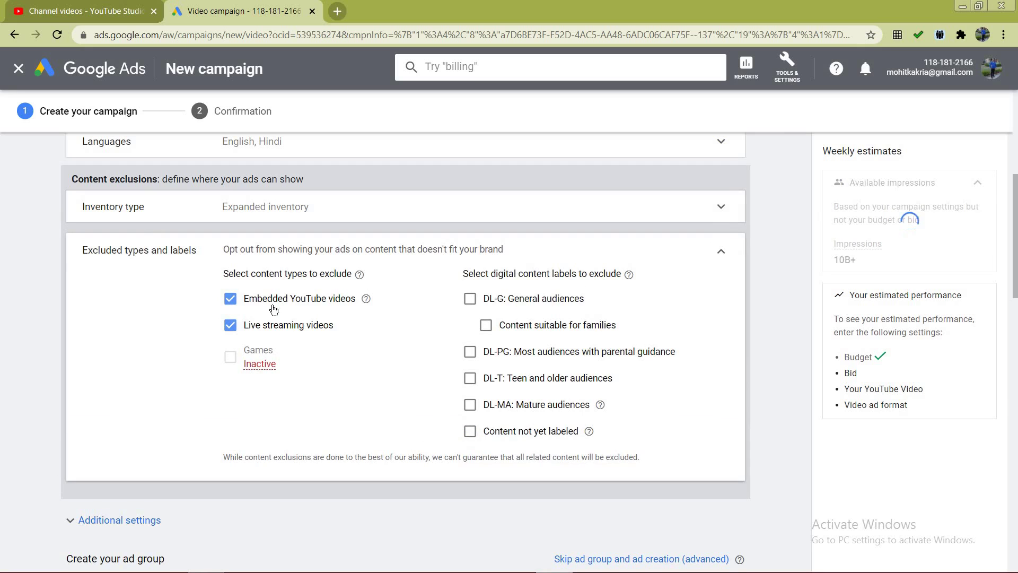
click(721, 253)
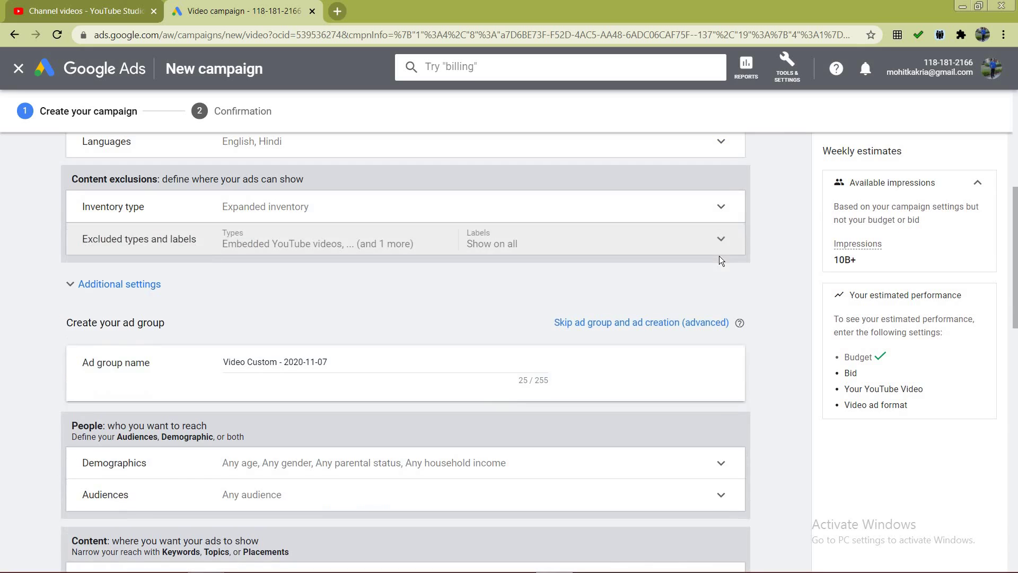
Step: Set specific device targeting in the additional settings to computers, mobile phones and tablets, leaving out TV screens
click(94, 289)
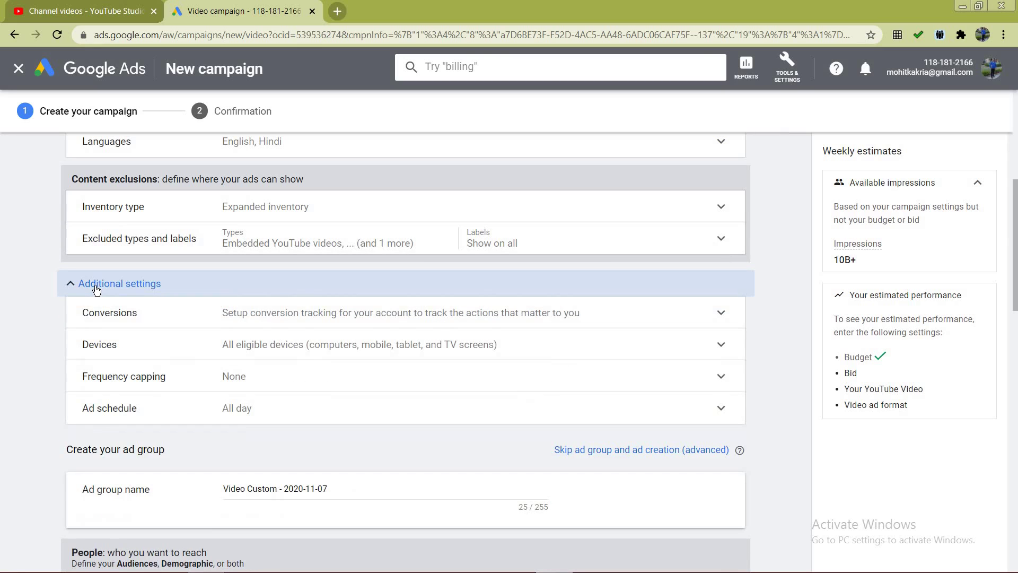
scroll(50, 304, down, 2)
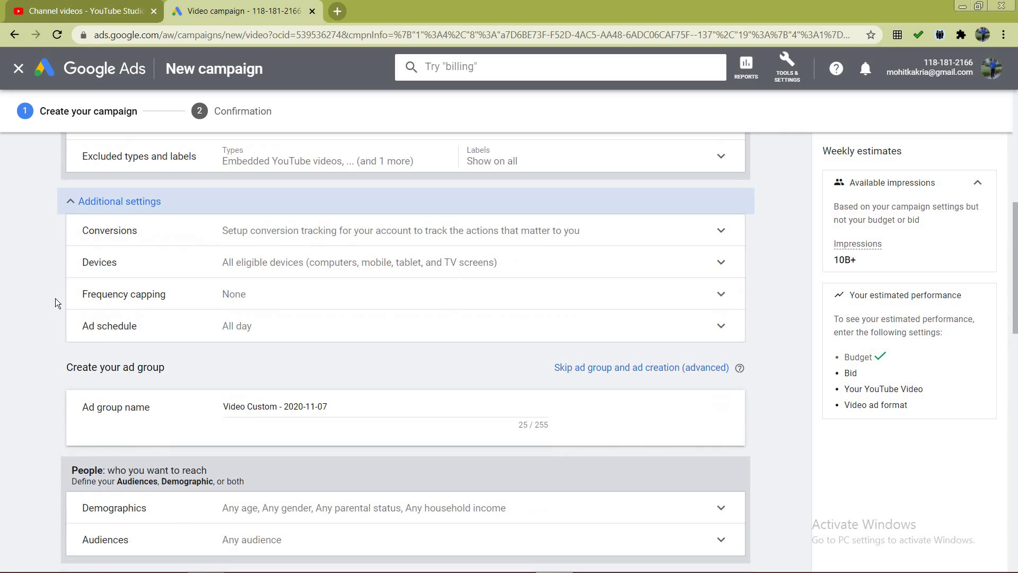
click(304, 265)
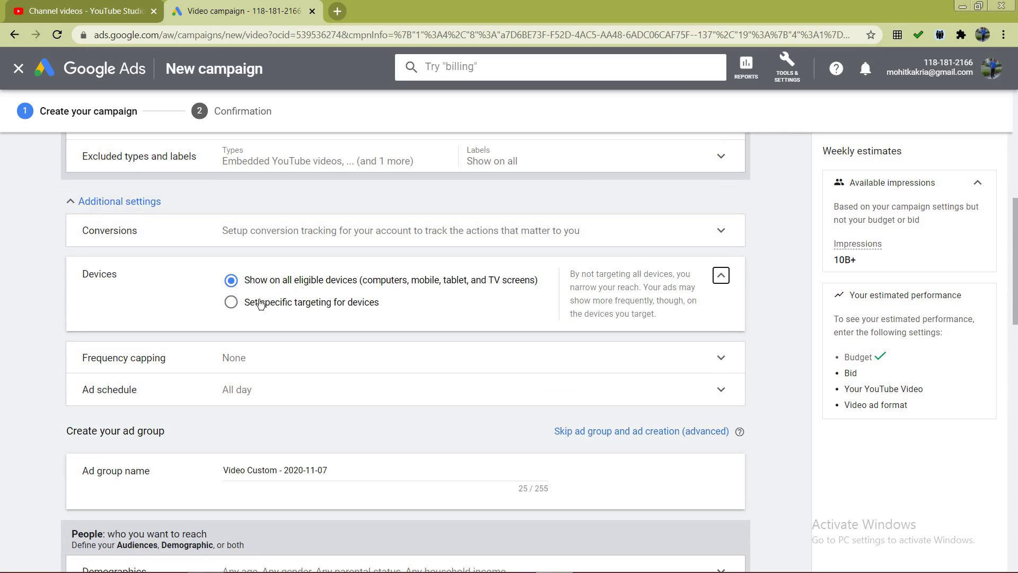
click(231, 302)
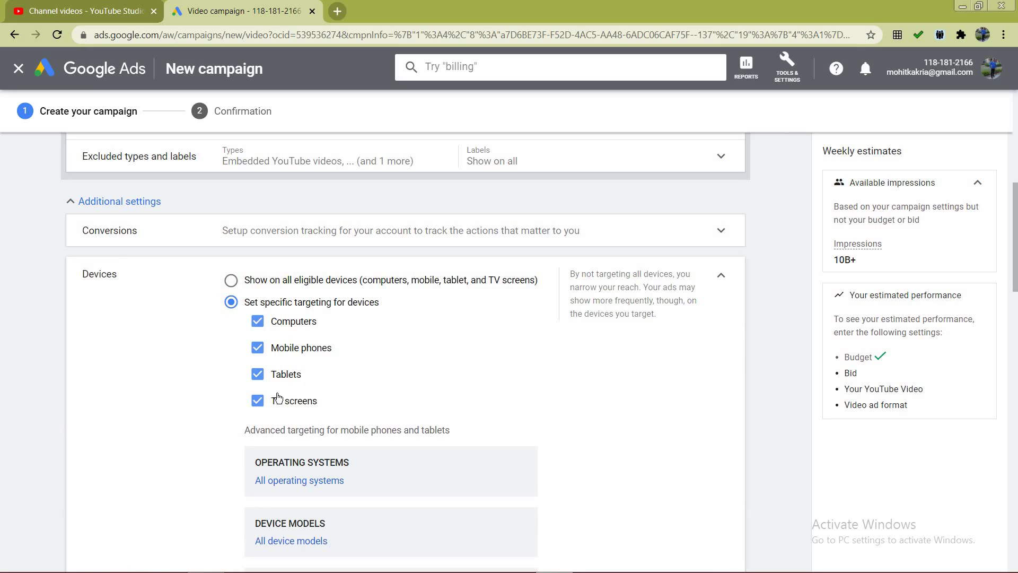
click(257, 402)
click(721, 276)
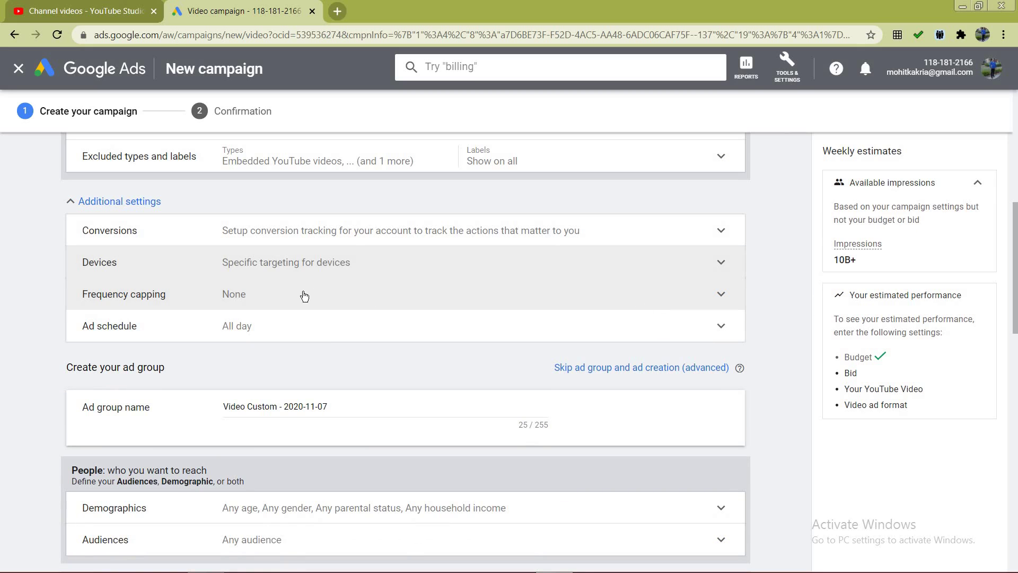
Step: Cap the campaign's impression frequency at 1 per month and collapse the frequency capping section
click(304, 295)
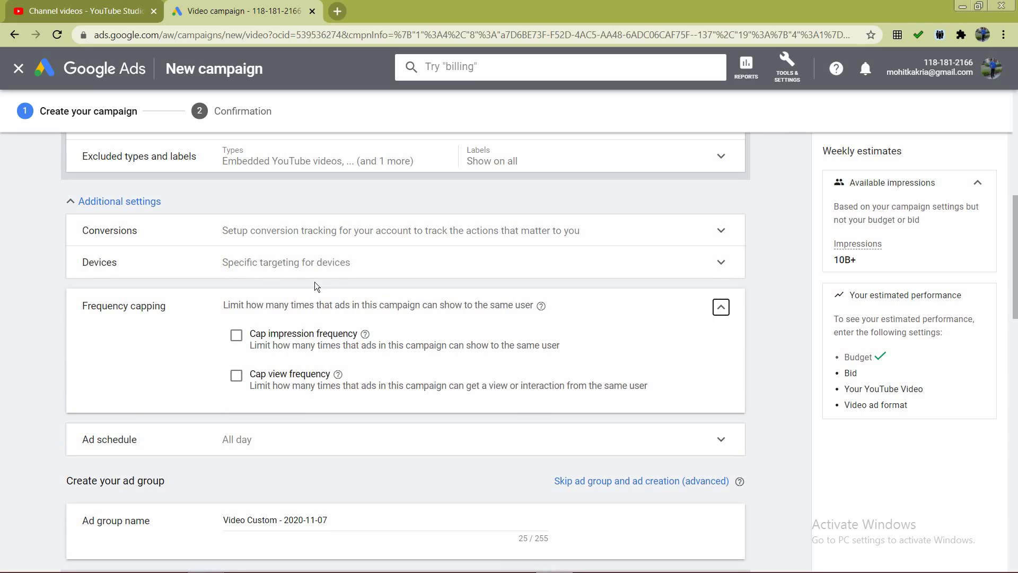
click(236, 336)
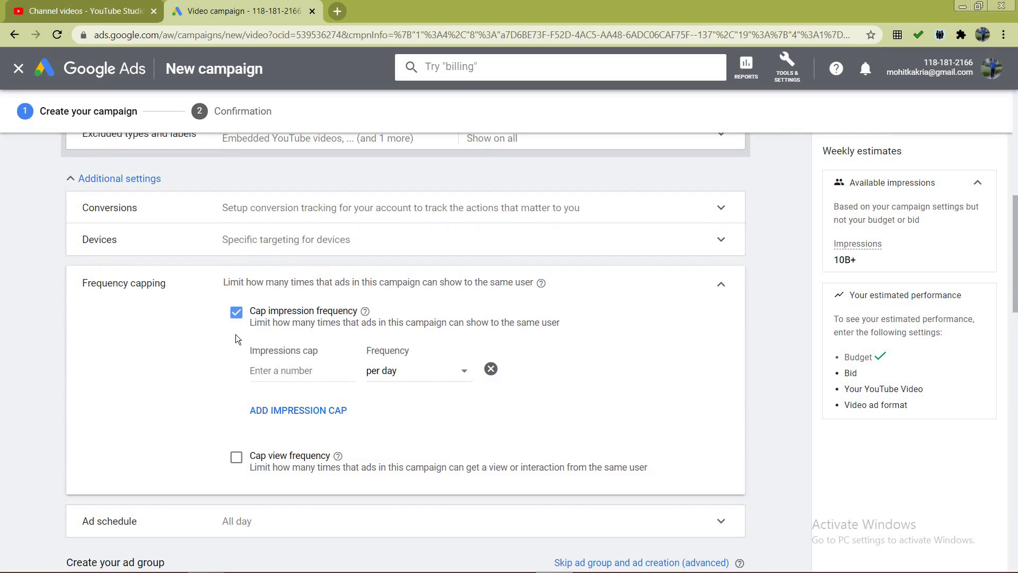
click(297, 369)
click(405, 374)
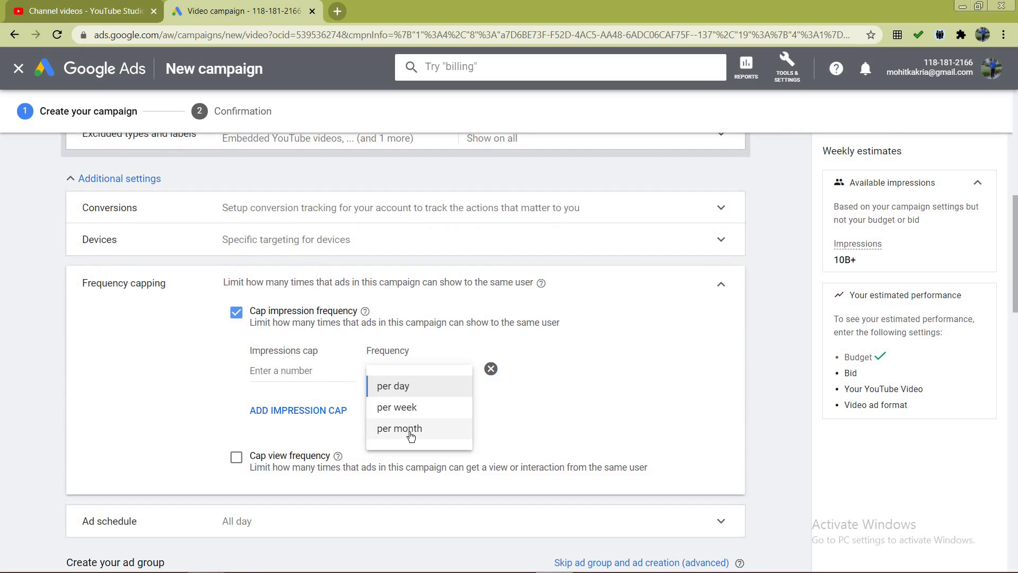
click(330, 389)
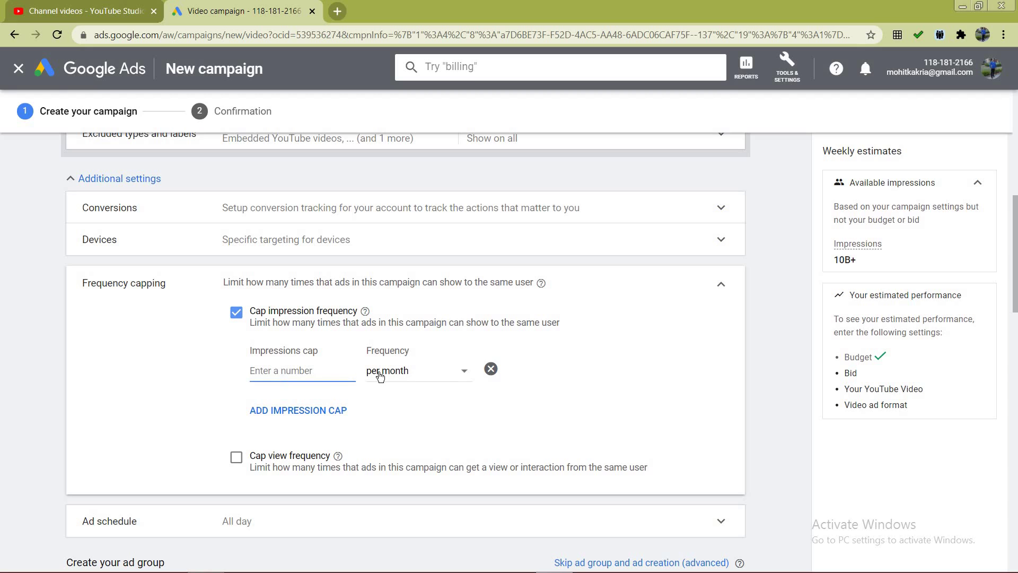
text(1)
click(436, 378)
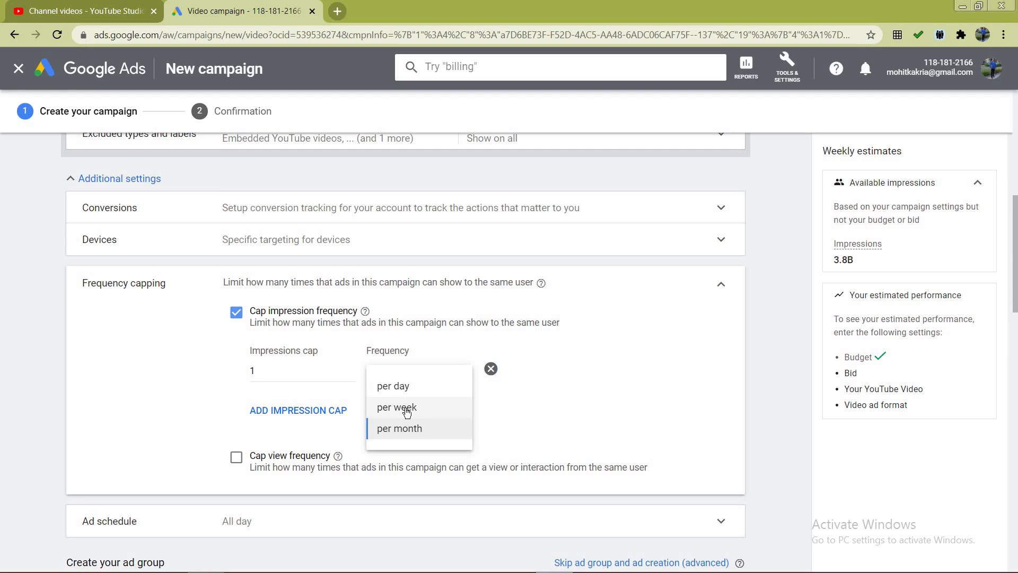
click(405, 430)
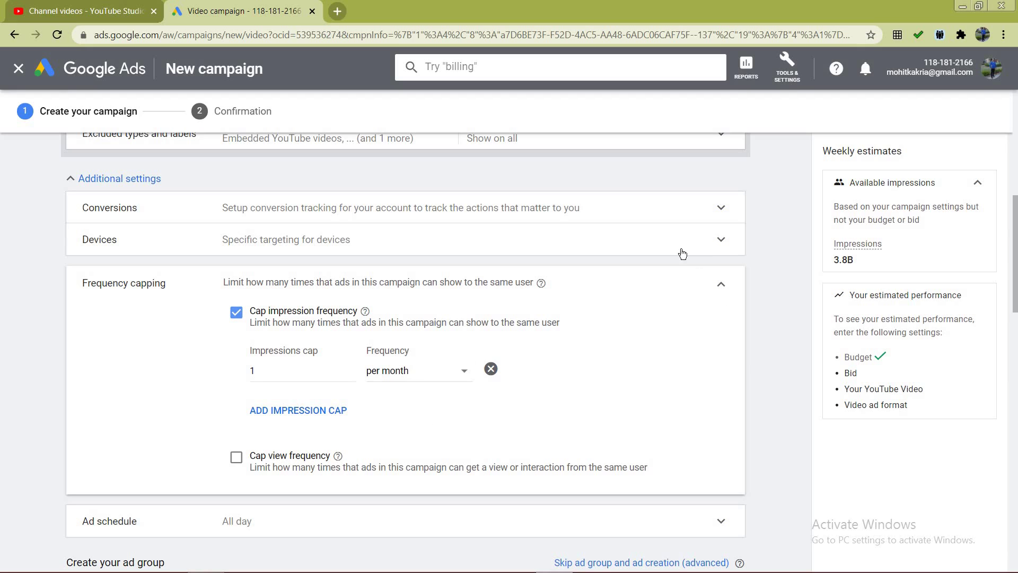
click(726, 288)
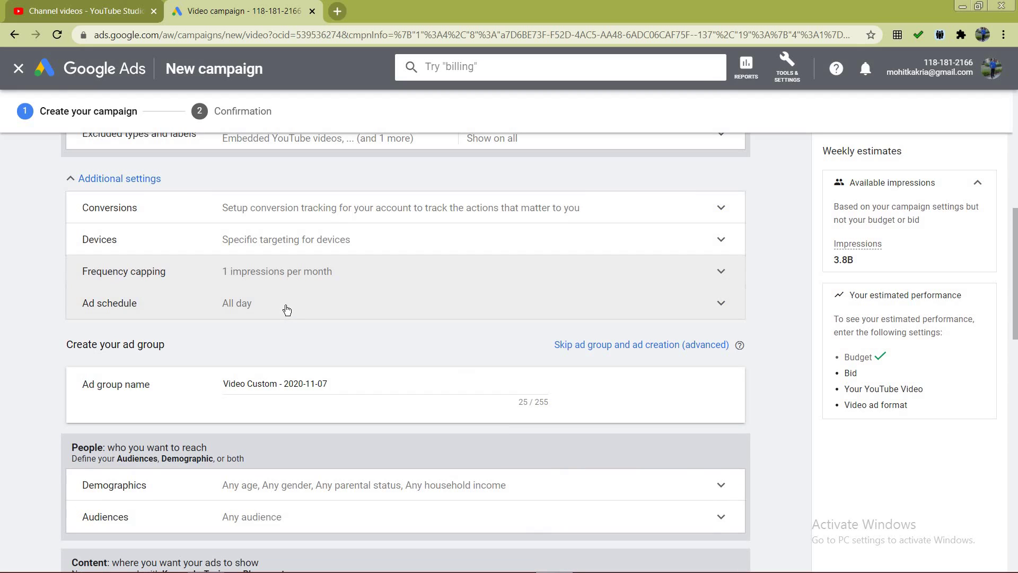
Step: Check the ad schedule, collapse it, and name the ad group "Live Chat"
click(287, 311)
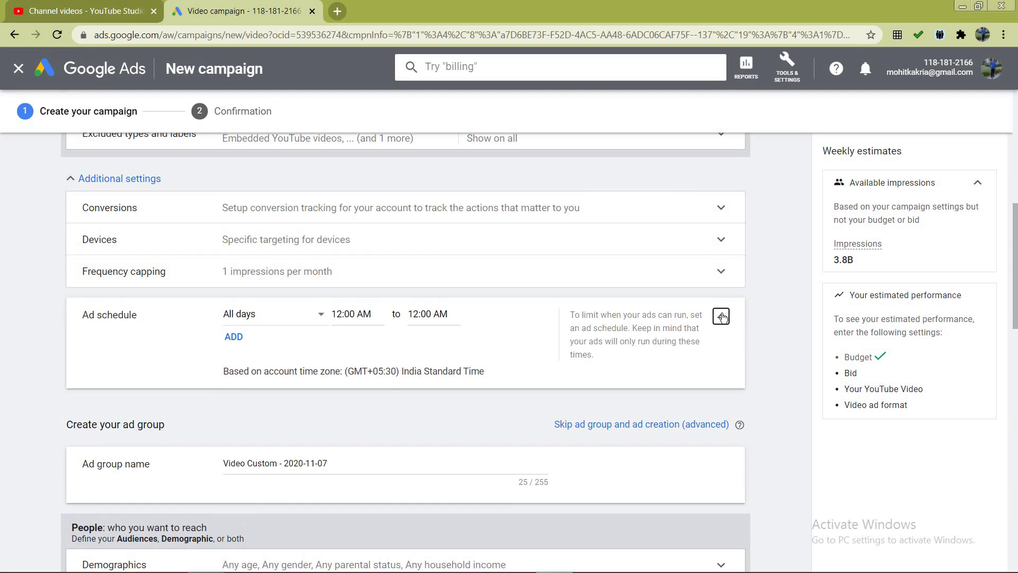
click(722, 317)
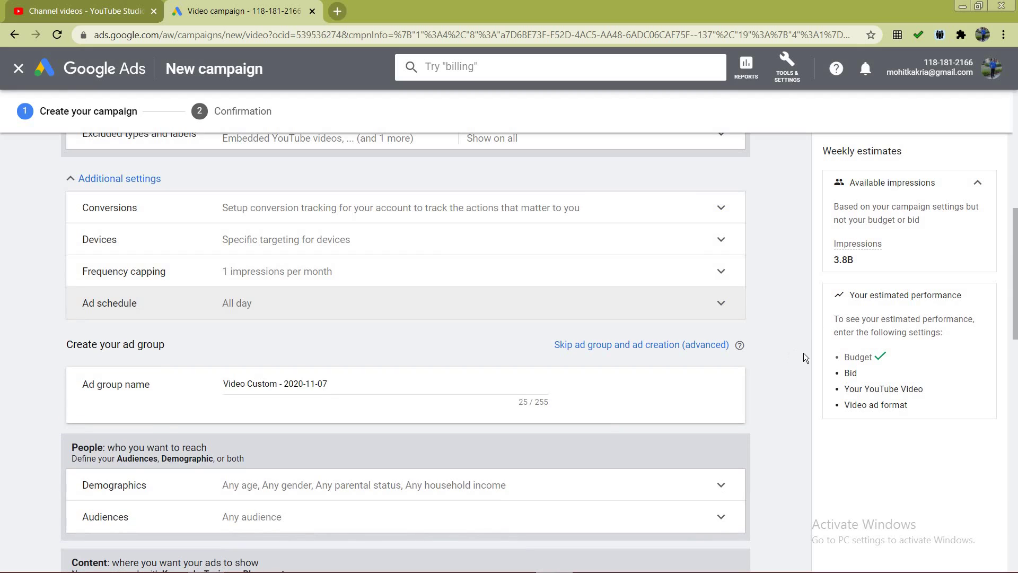
scroll(215, 237, down, 3)
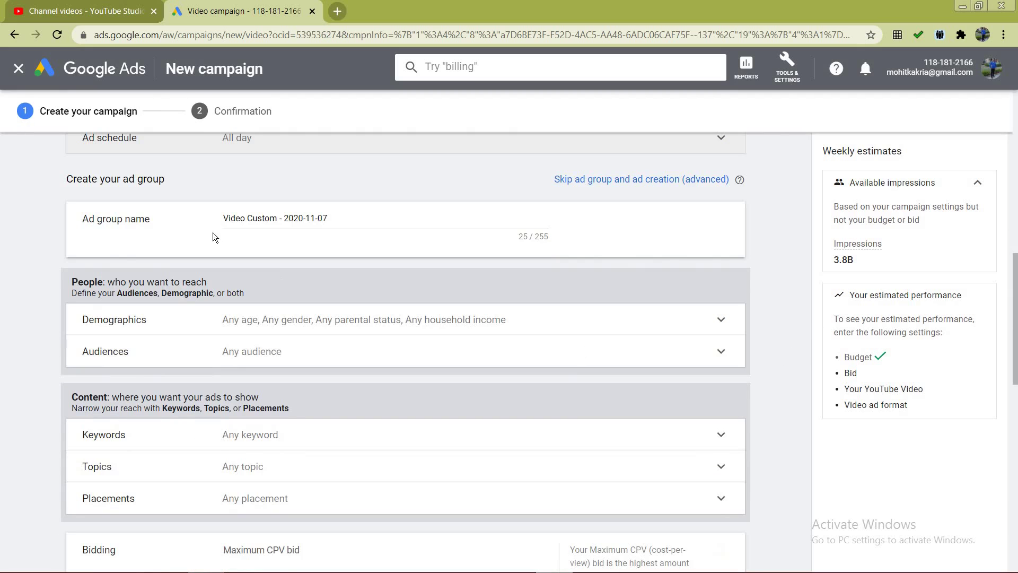
click(150, 221)
text(Liv)
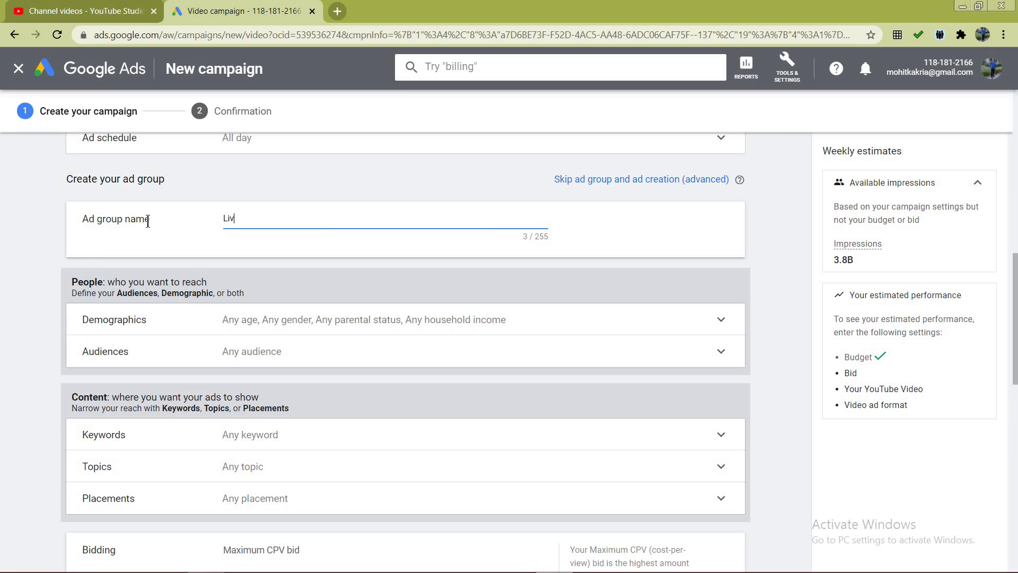
text(e Chat)
Step: Review the ad group's demographic targeting by gender, age, parental status and household income, and collapse the section
click(720, 328)
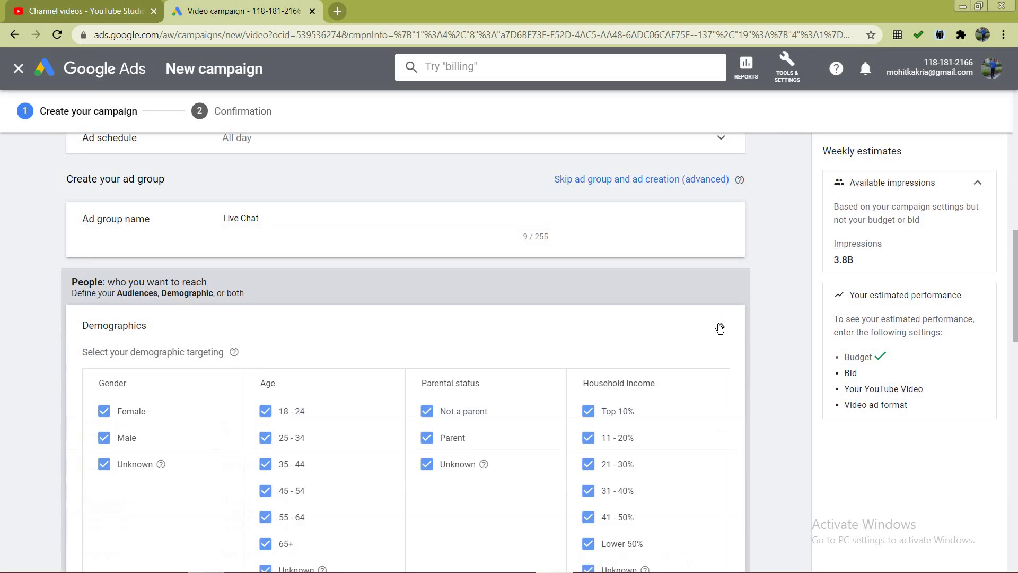
scroll(718, 326, down, 2)
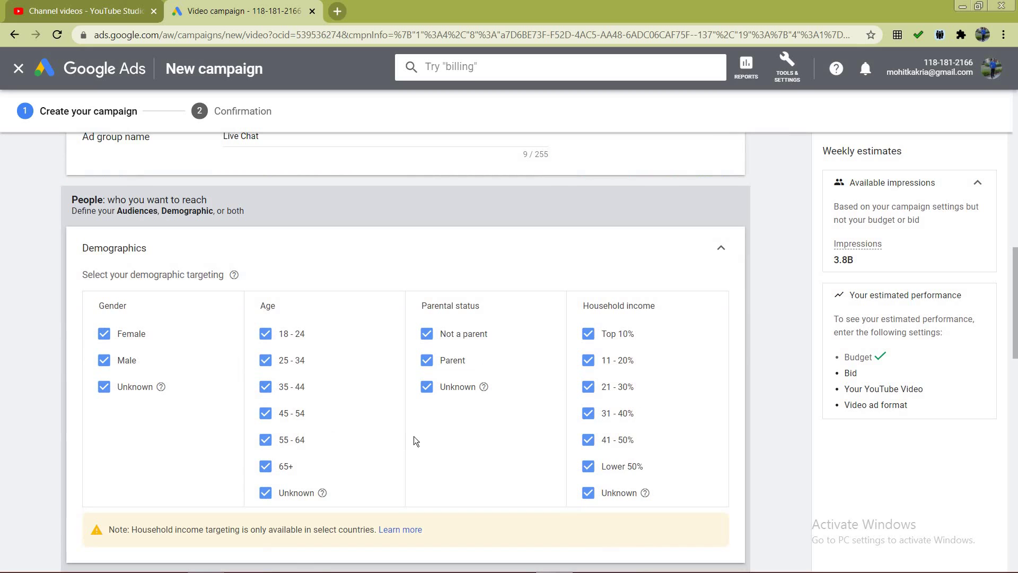
click(722, 249)
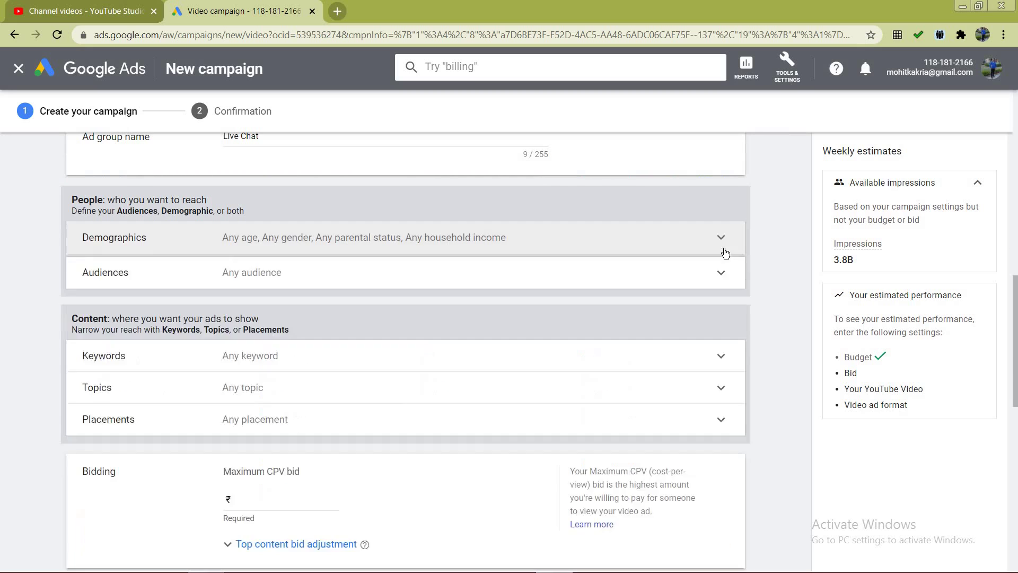
Step: Expand the ad group's audiences section, search for "social" audiences, and clear the search
click(393, 271)
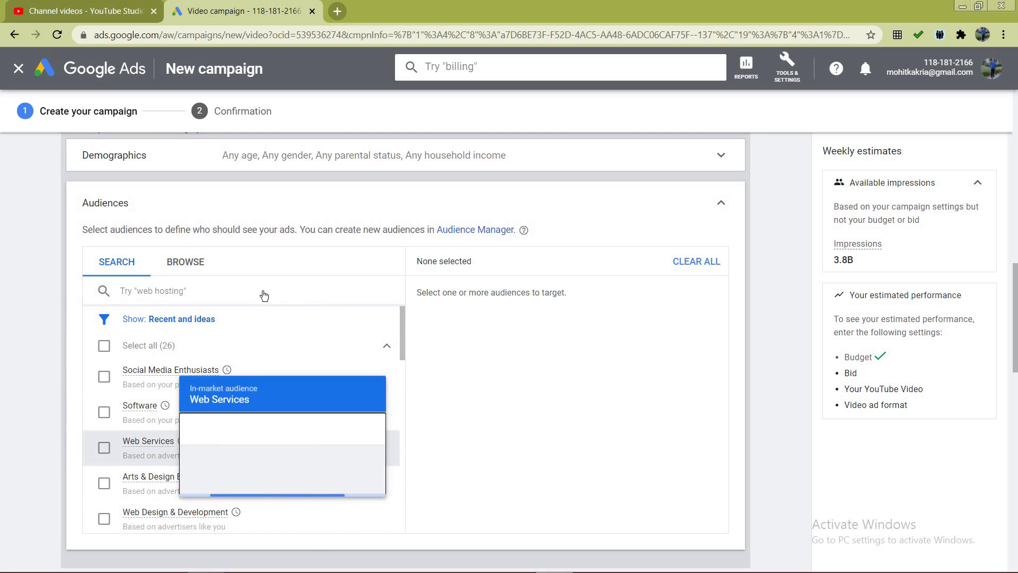
click(317, 295)
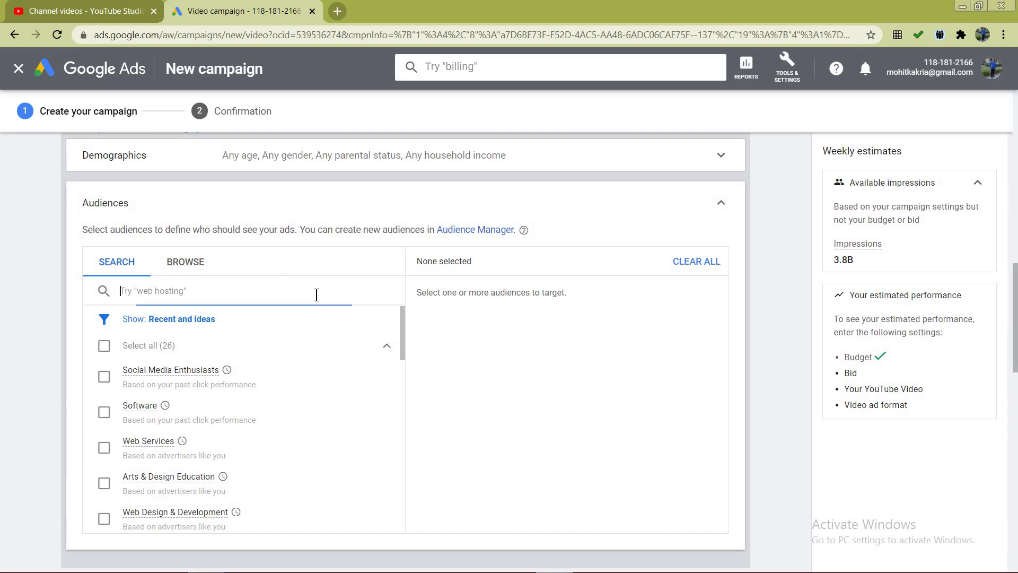
text(sco)
key(BackSpace)
key(BackSpace)
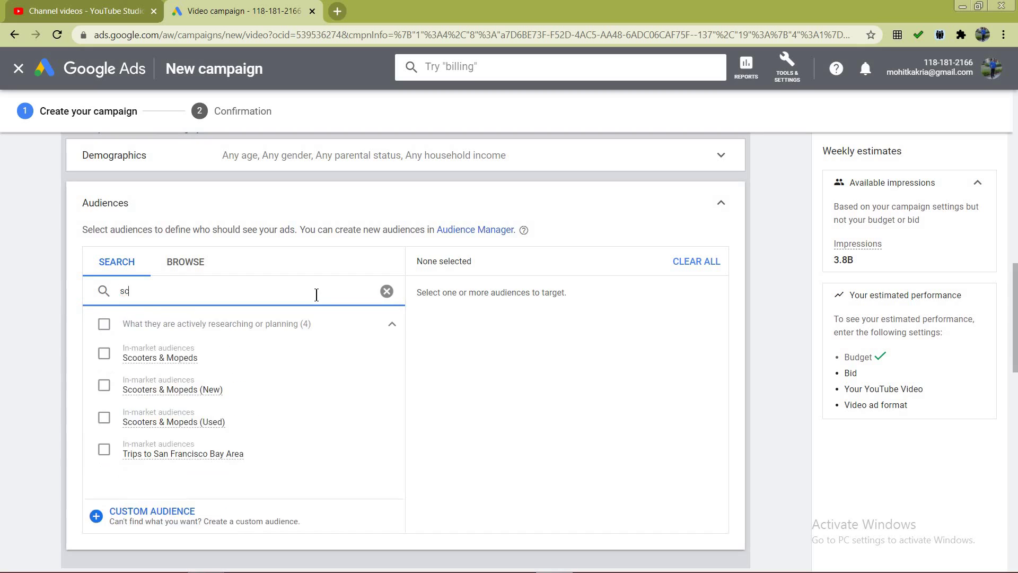
text(ocial)
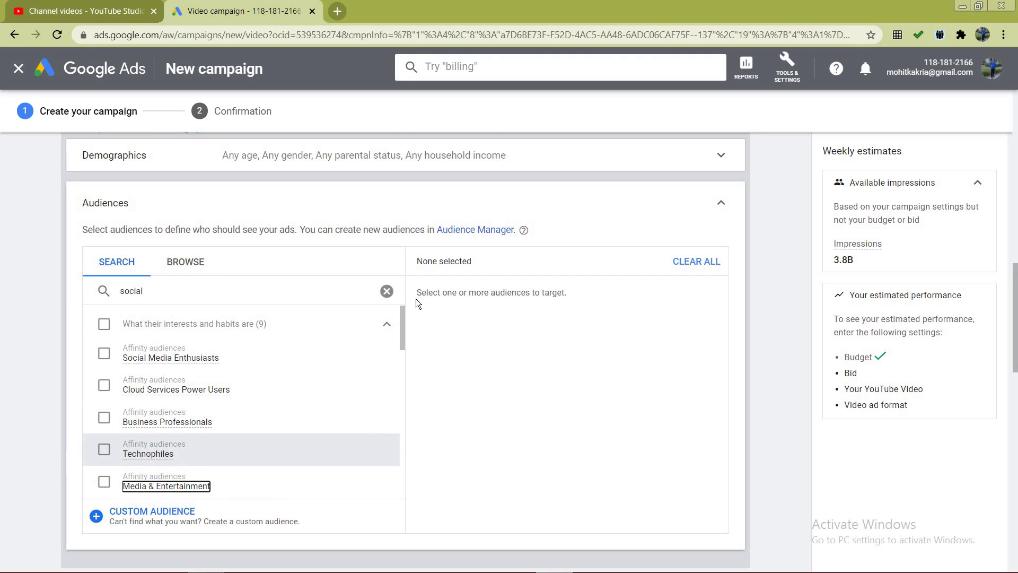
click(387, 291)
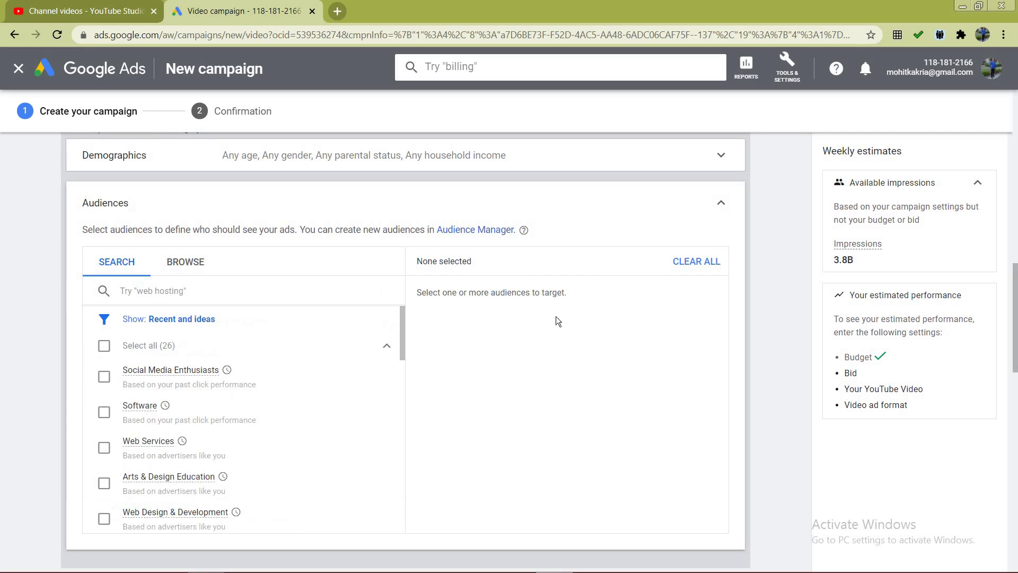
Step: Look over the suggested audiences under Recent and ideas and select all of them for targeting
scroll(340, 279, up, 3)
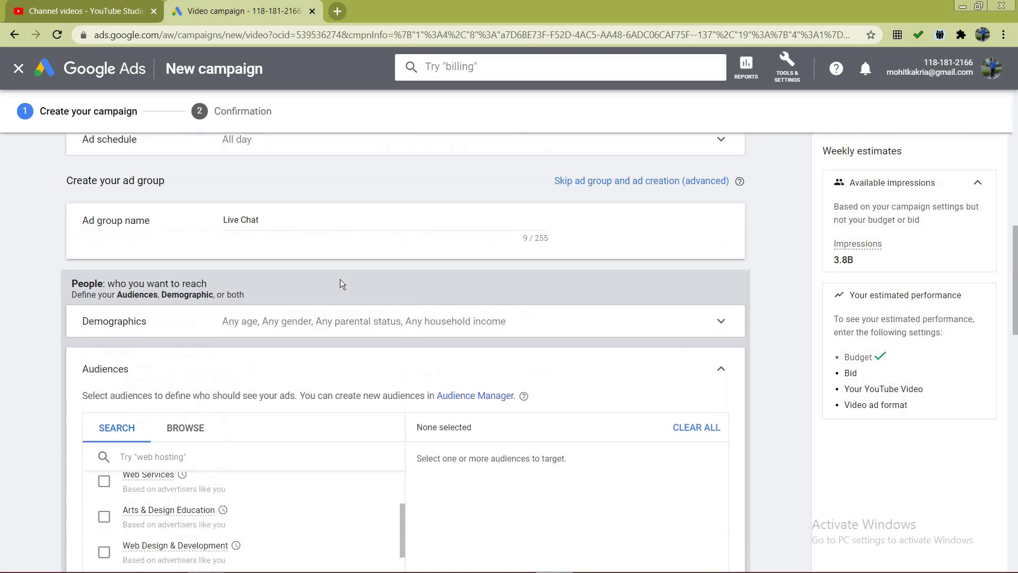
scroll(931, 318, down, 5)
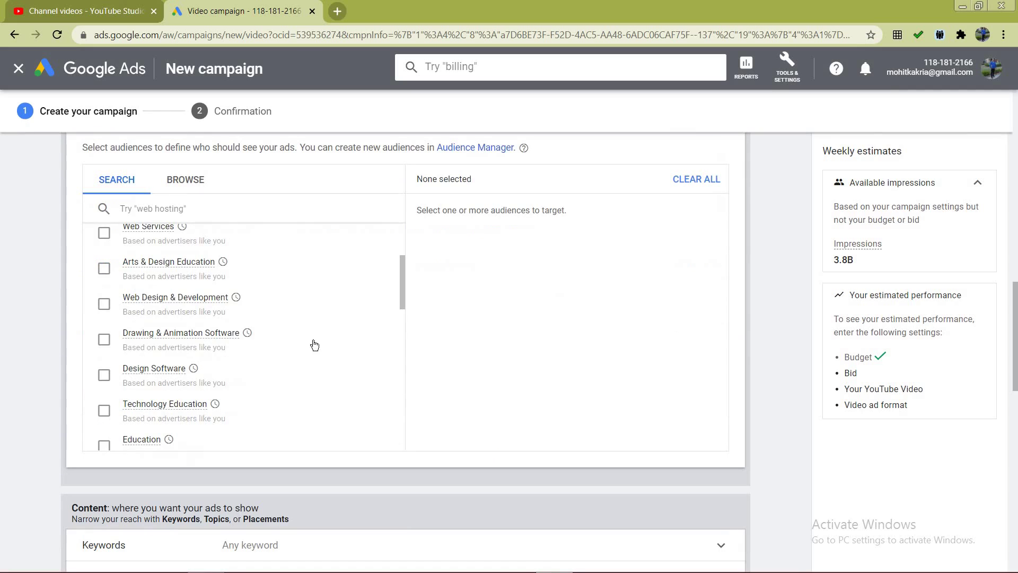
scroll(401, 244, up, 5)
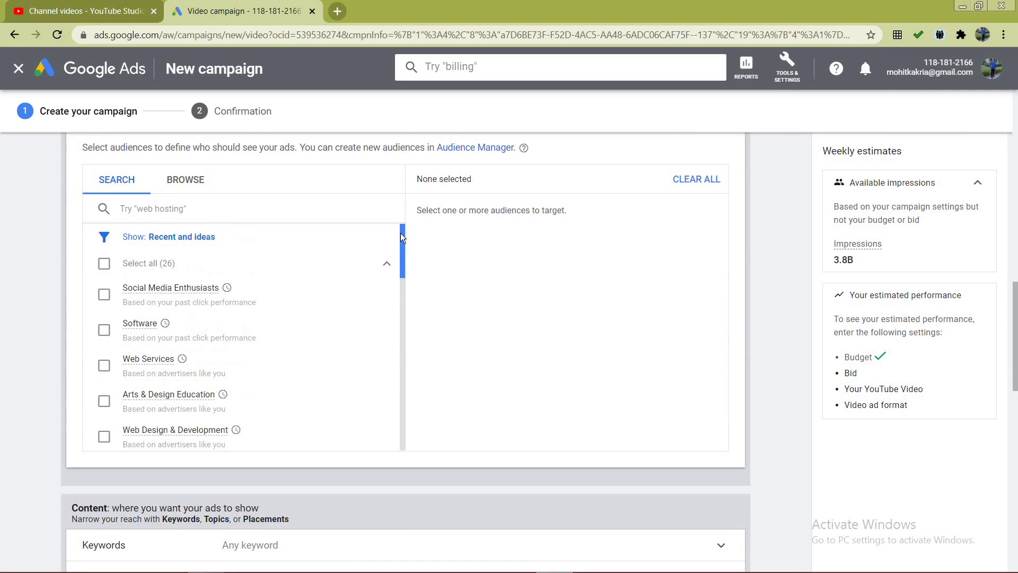
drag(398, 285, 413, 214)
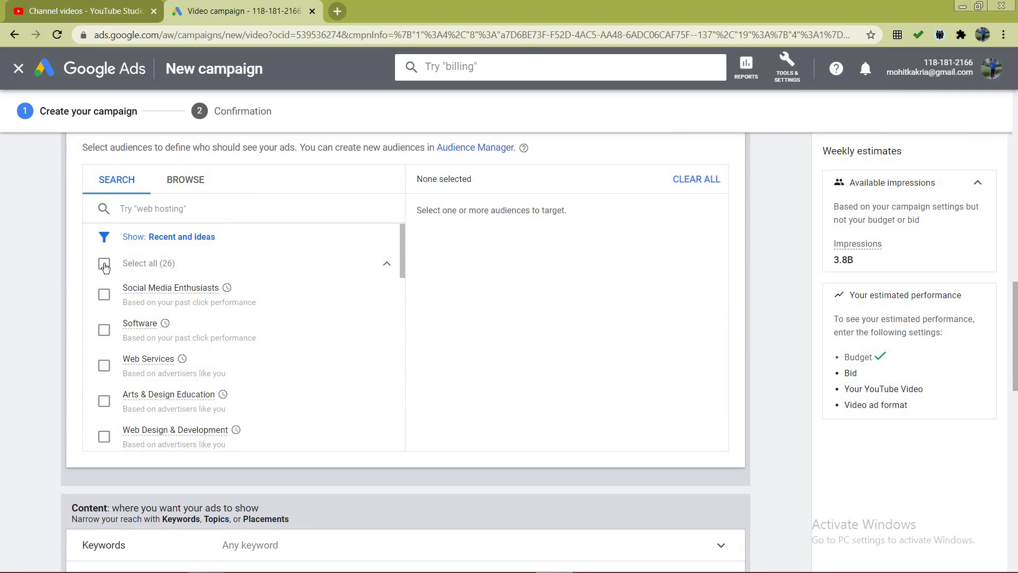
click(148, 274)
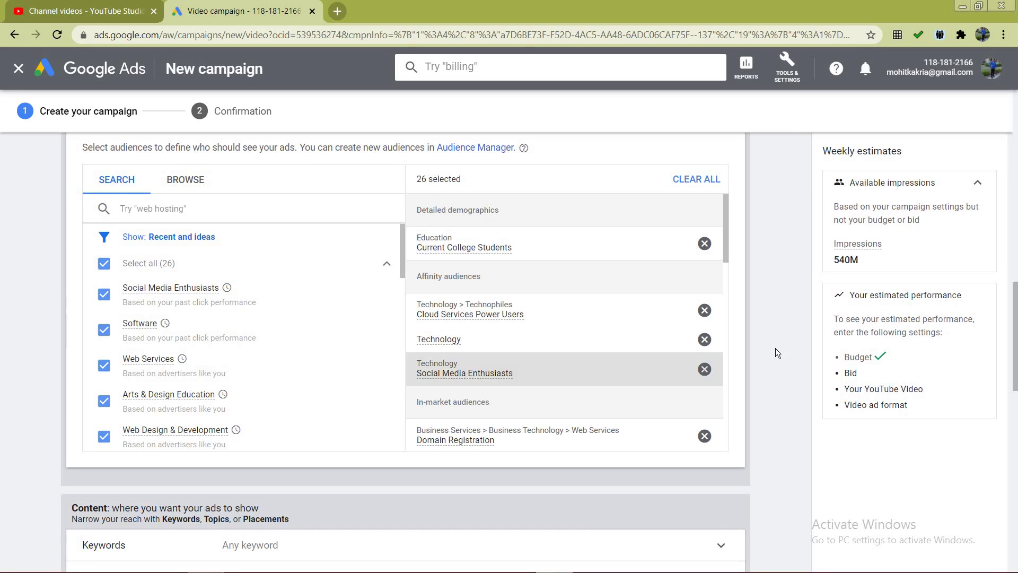
Step: Review the content targeting and bidding sections, and check the campaign's daily budget with its start and end dates
scroll(778, 350, down, 2)
scroll(777, 347, down, 5)
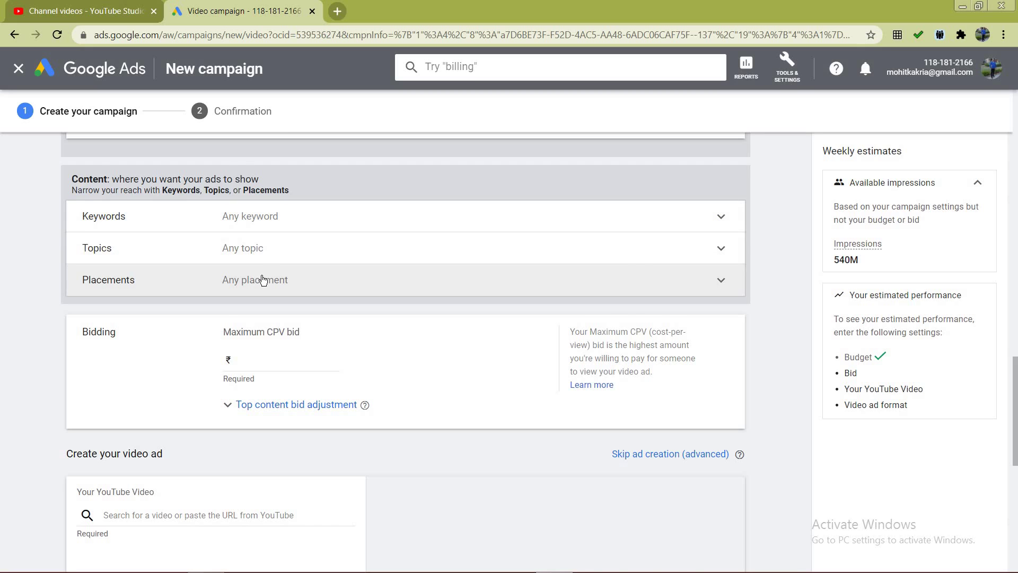
scroll(205, 279, down, 2)
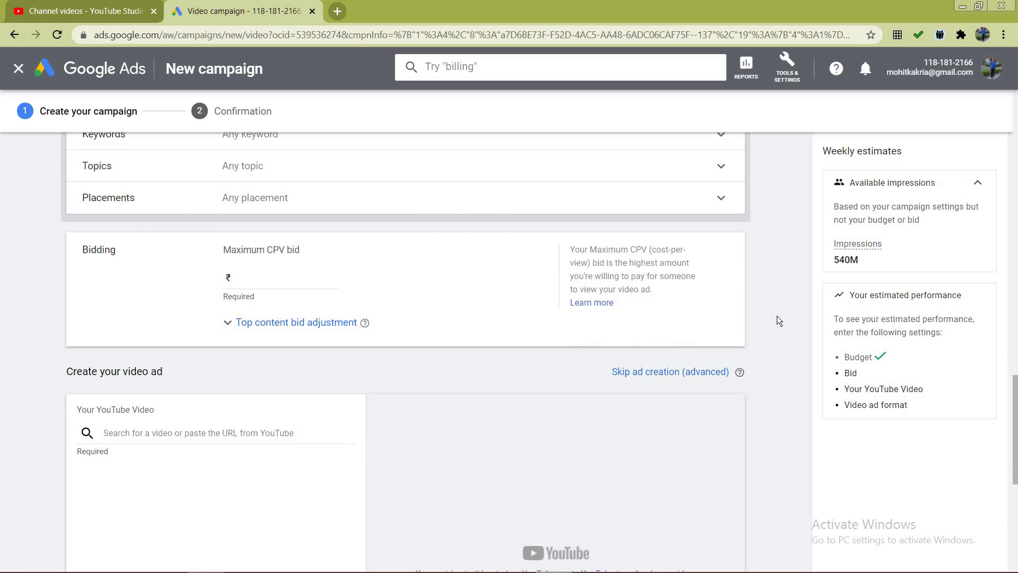
scroll(778, 318, up, 15)
scroll(777, 320, up, 7)
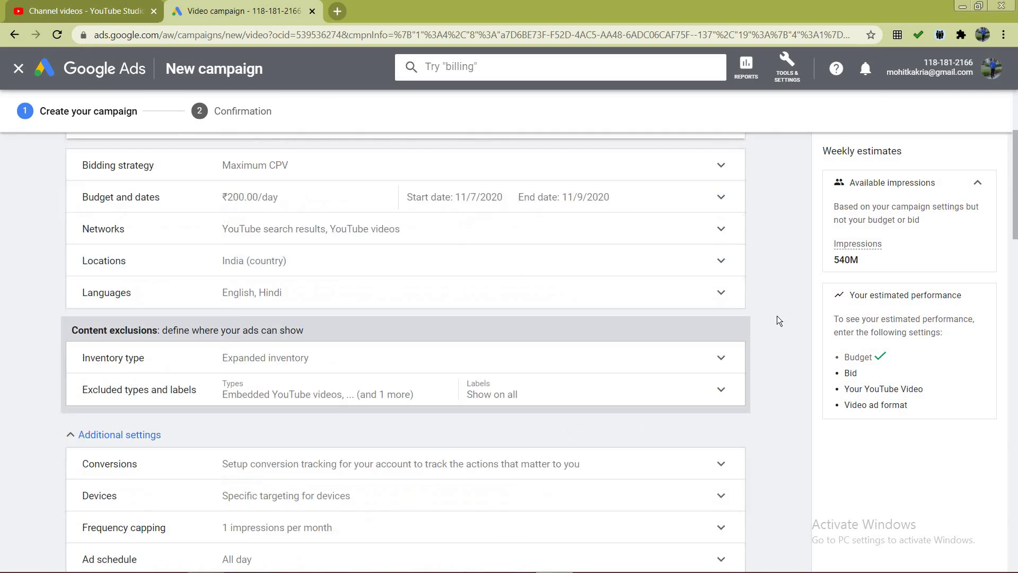
scroll(777, 316, down, 3)
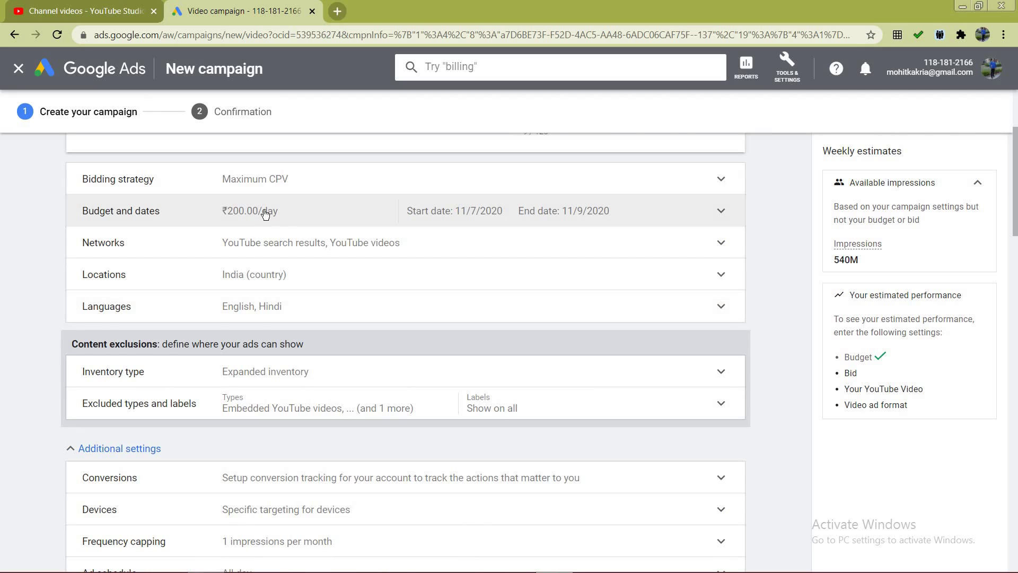
click(294, 211)
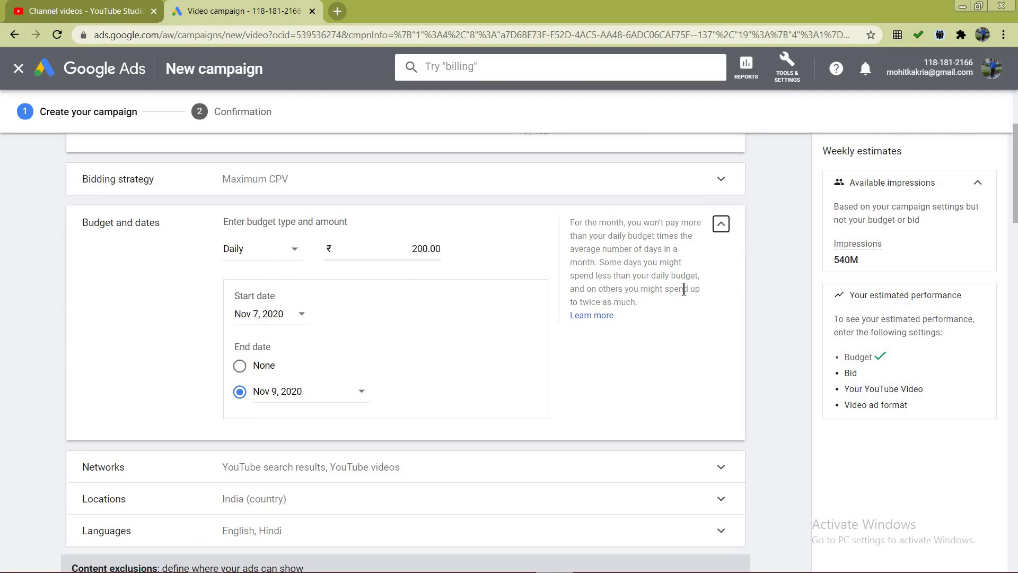
click(756, 269)
Step: Set the ad group's maximum CPV bid to ₹0.20
scroll(800, 351, down, 15)
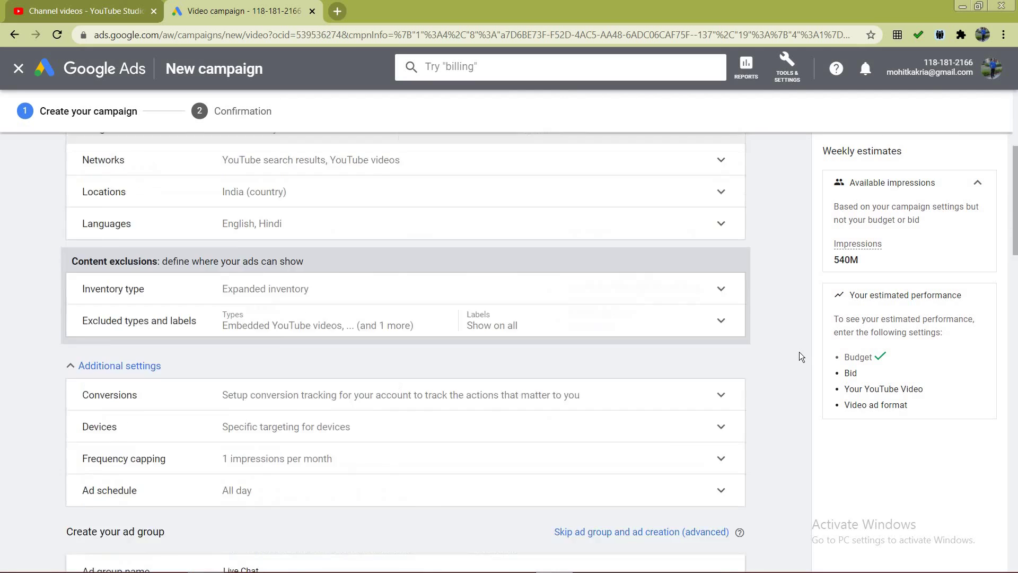
scroll(800, 351, down, 6)
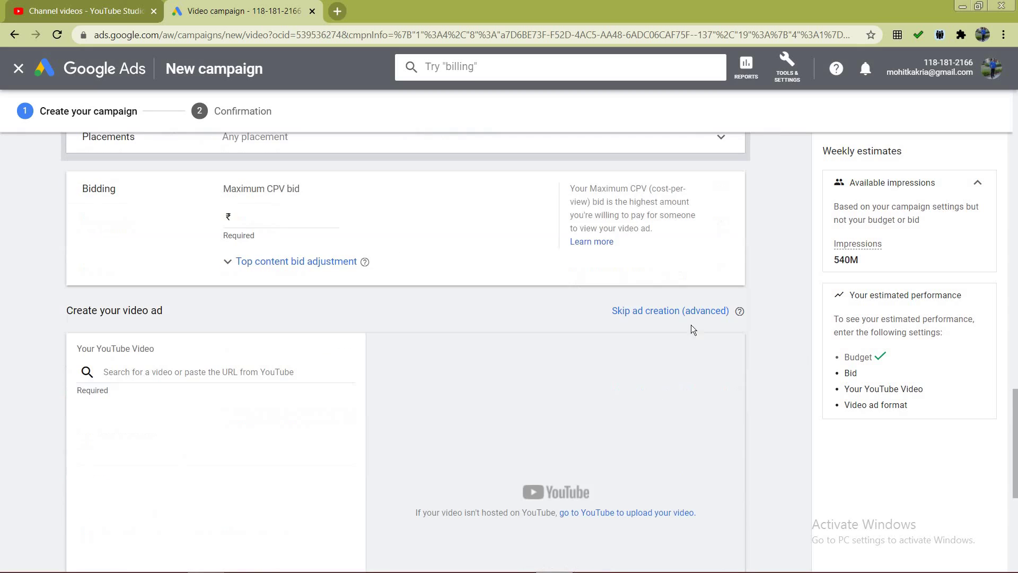
click(283, 214)
text(0.20)
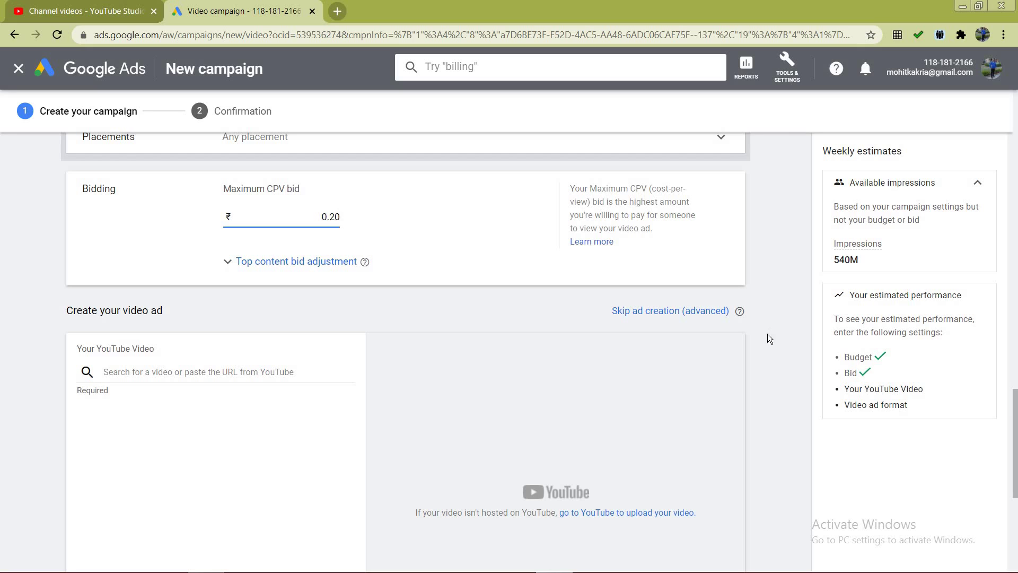
click(776, 326)
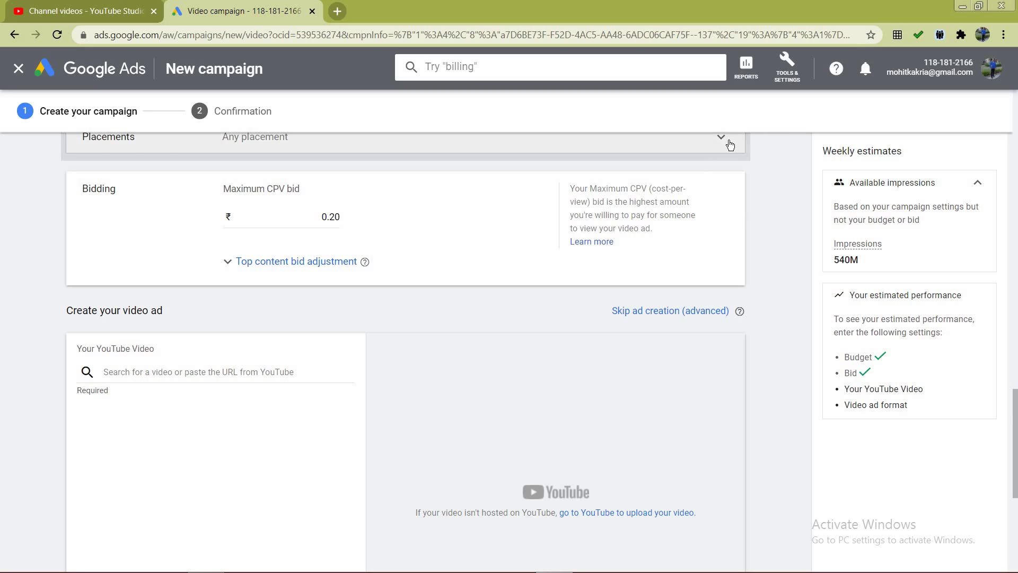
scroll(743, 215, up, 2)
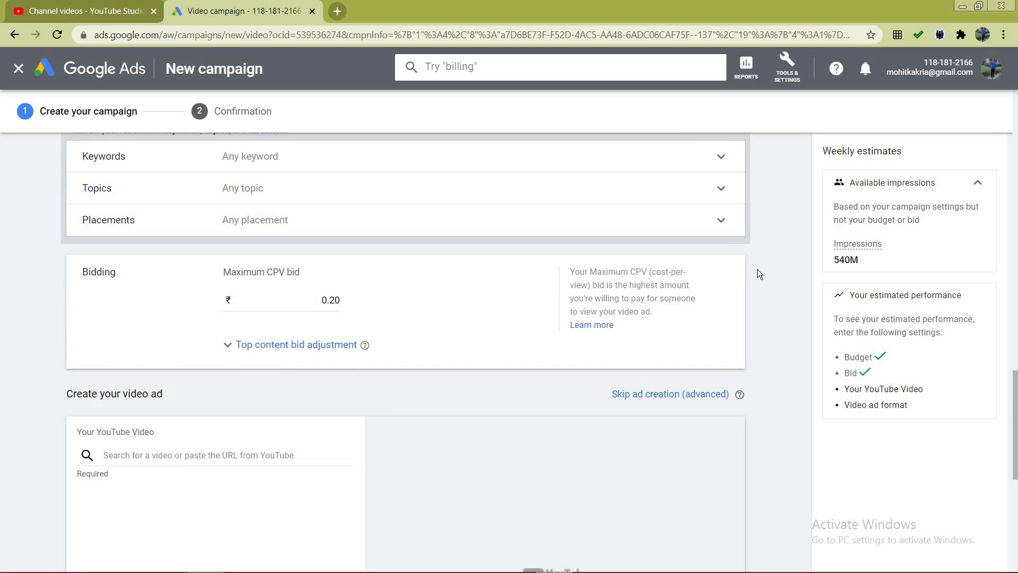
scroll(709, 314, down, 2)
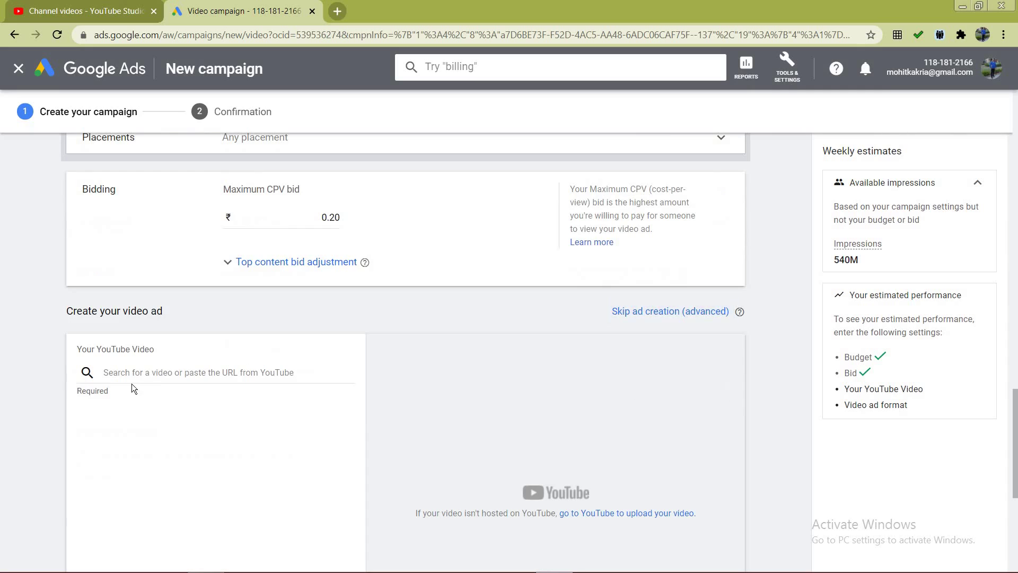
Step: Switch to YouTube Studio and copy the shareable link of the "How To Add Live Chat" video
scroll(160, 316, down, 2)
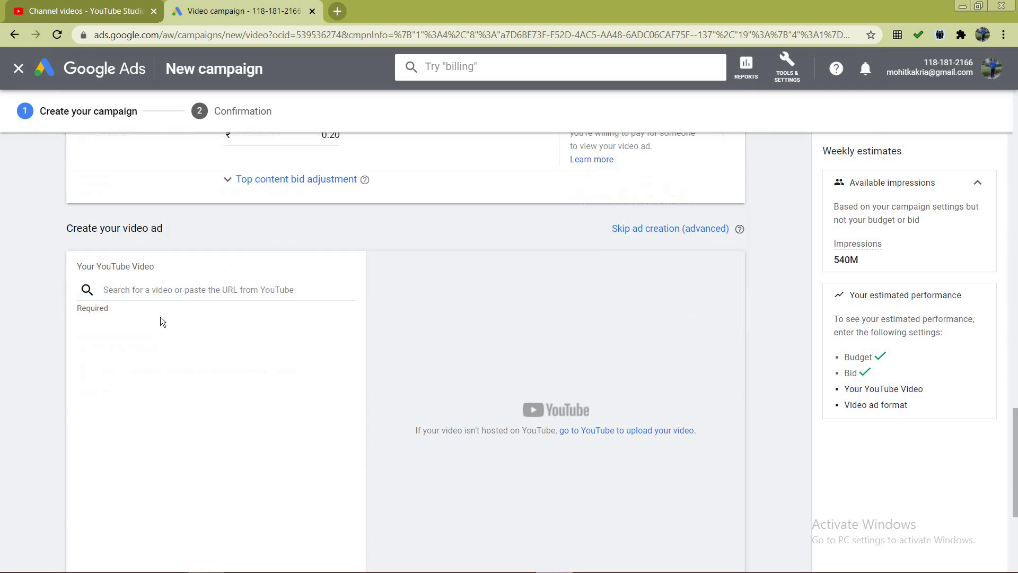
click(149, 290)
click(106, 11)
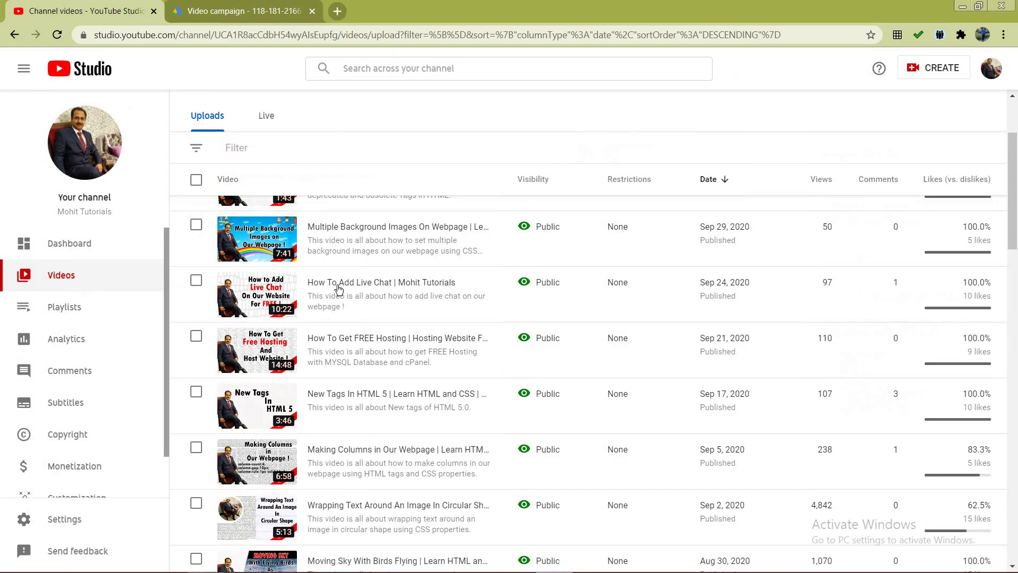
mouse_move(293, 296)
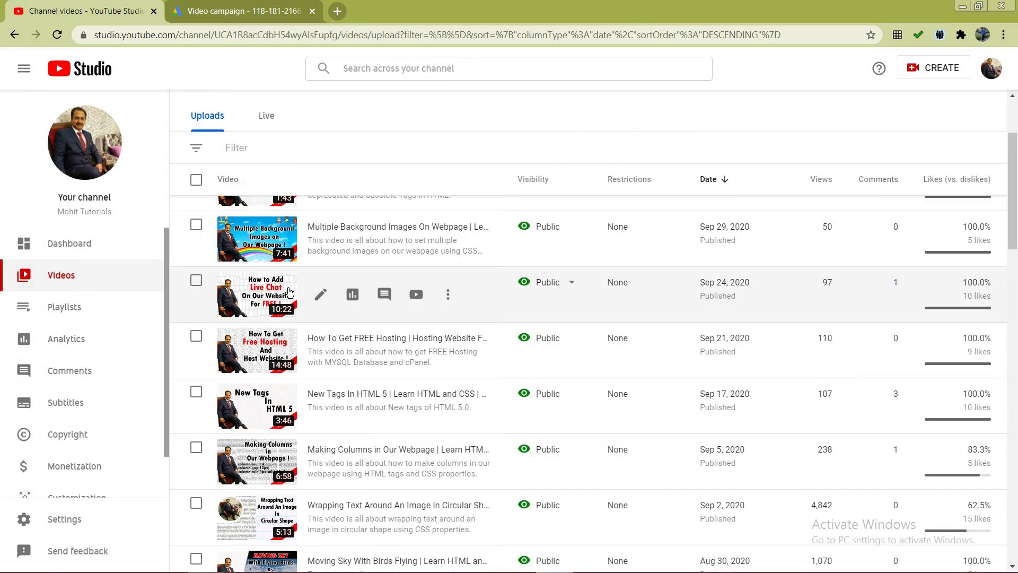
click(448, 297)
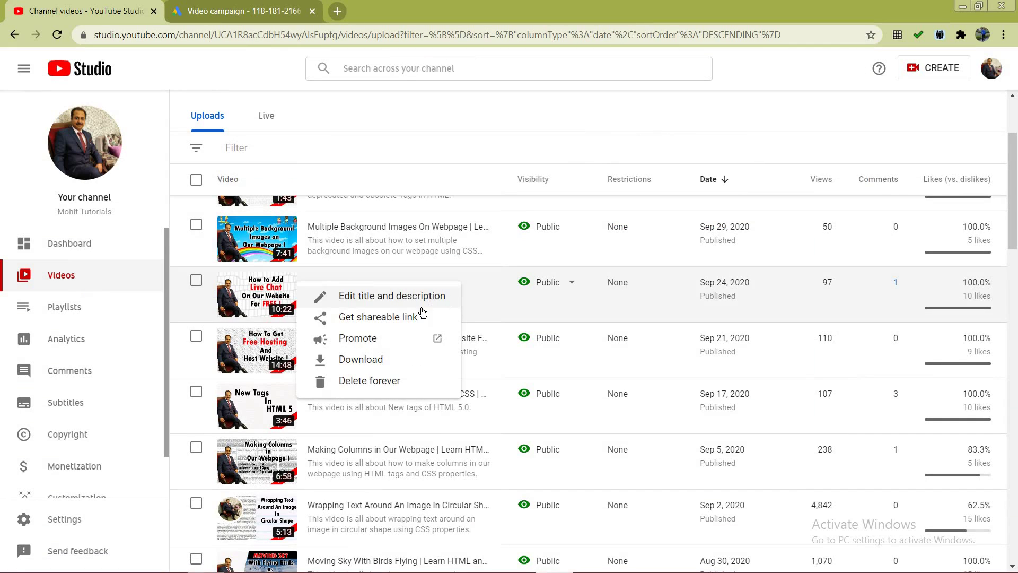
click(387, 320)
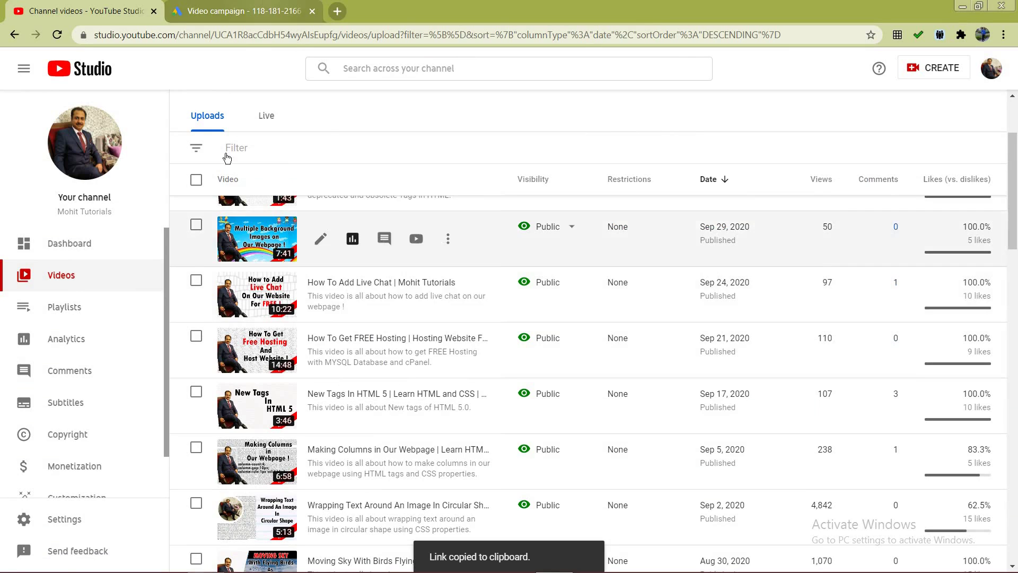
Step: Return to the Google Ads campaign and paste the copied link as the ad's YouTube video
click(265, 6)
right_click(171, 286)
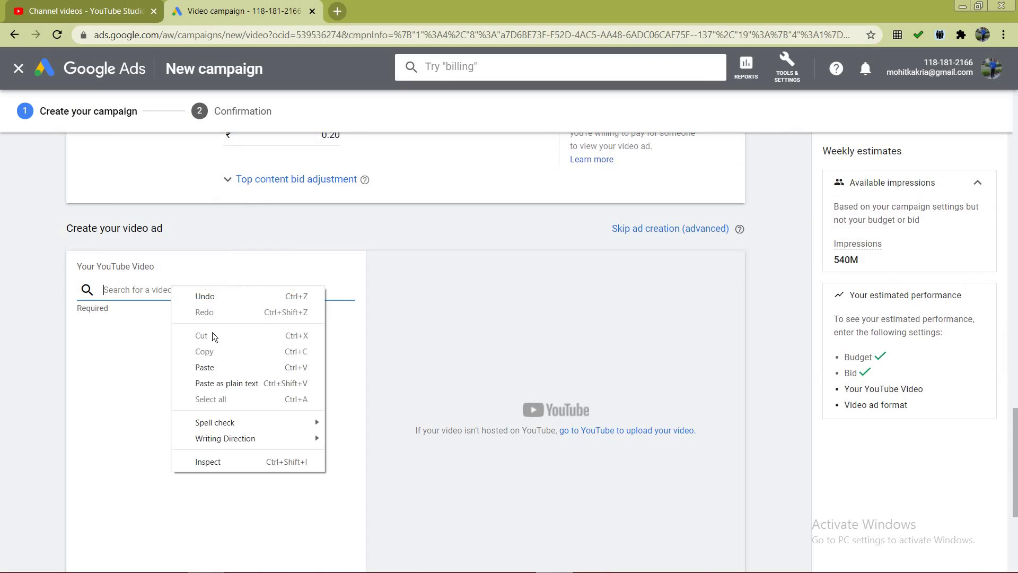
click(206, 367)
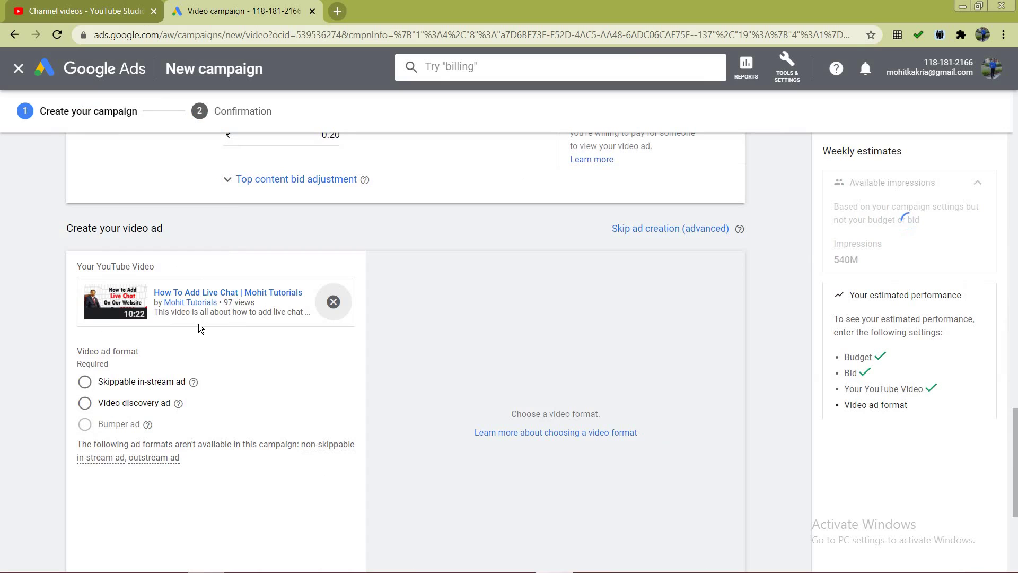
Step: Choose the video discovery ad format and preview the search ad on desktop and mobile
scroll(25, 331, down, 2)
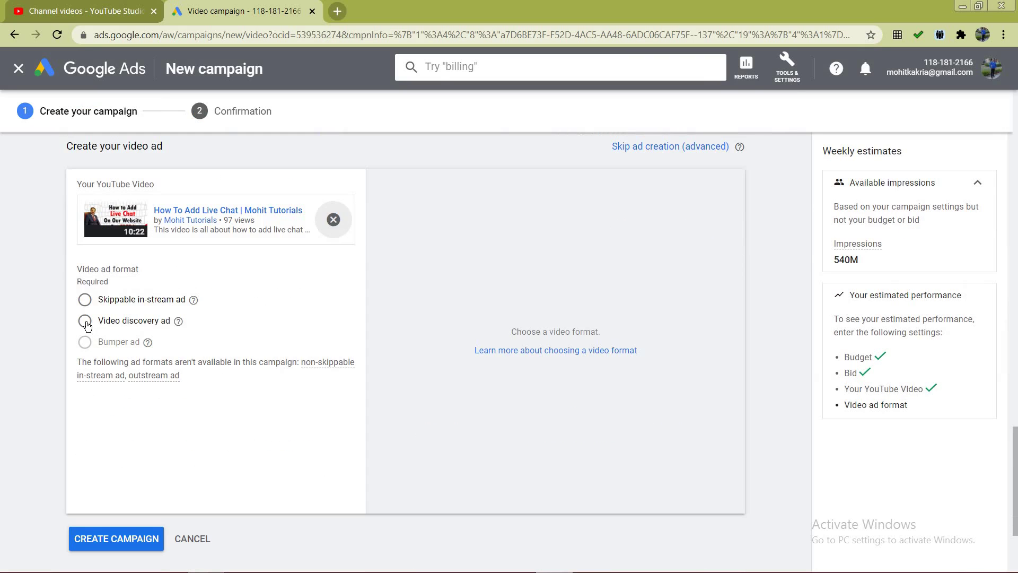
click(85, 322)
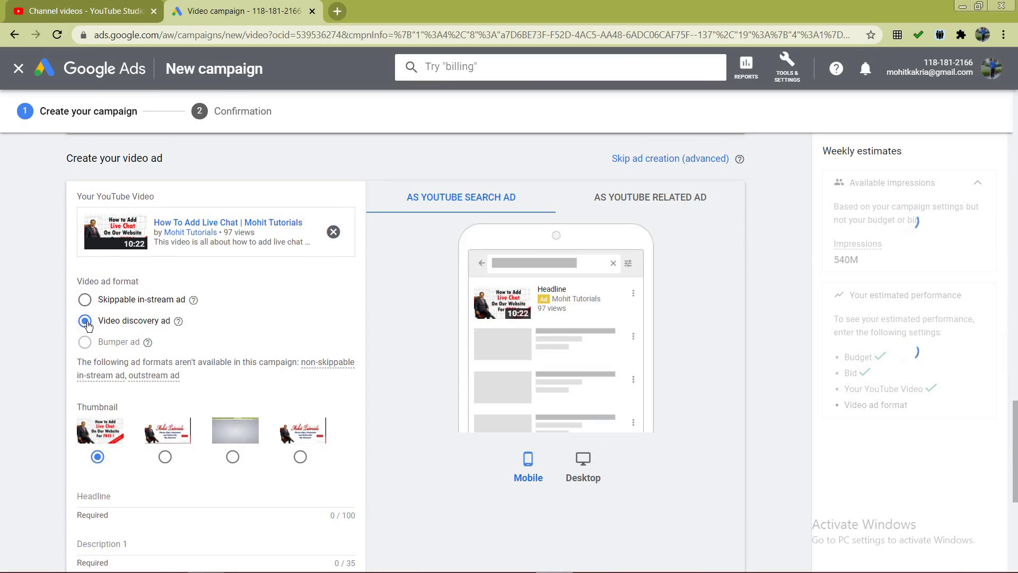
scroll(589, 343, down, 3)
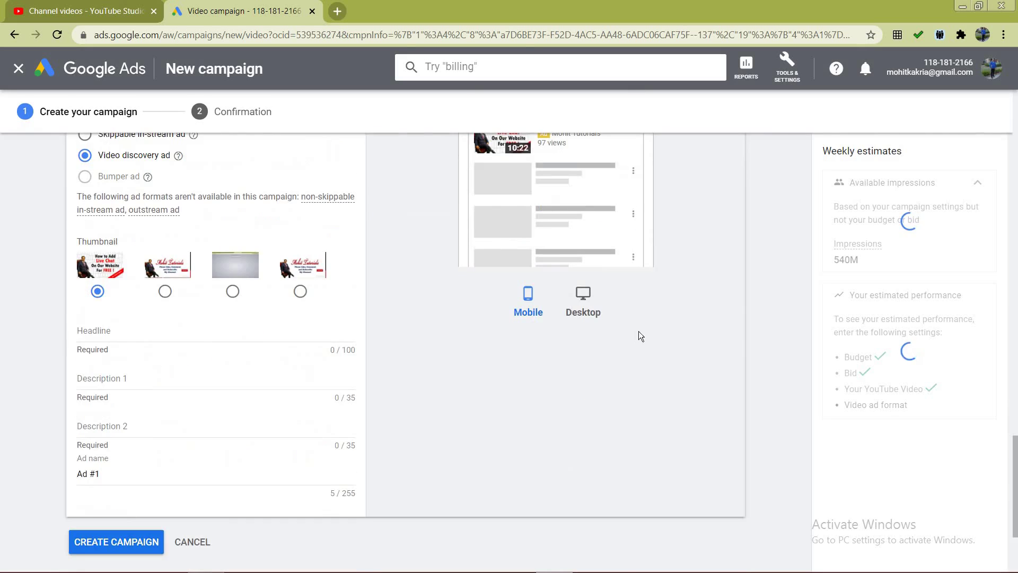
scroll(540, 277, up, 3)
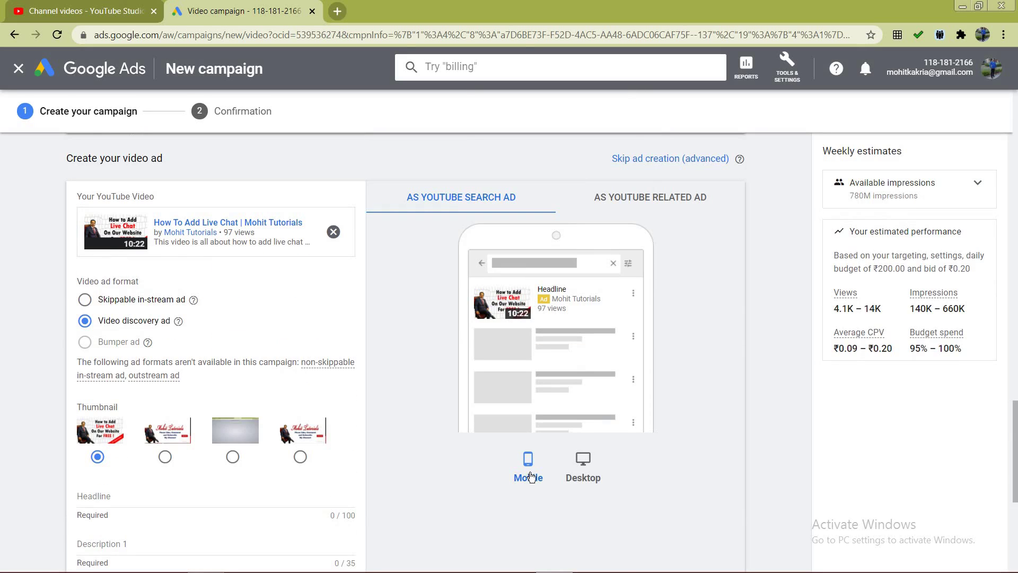
click(586, 460)
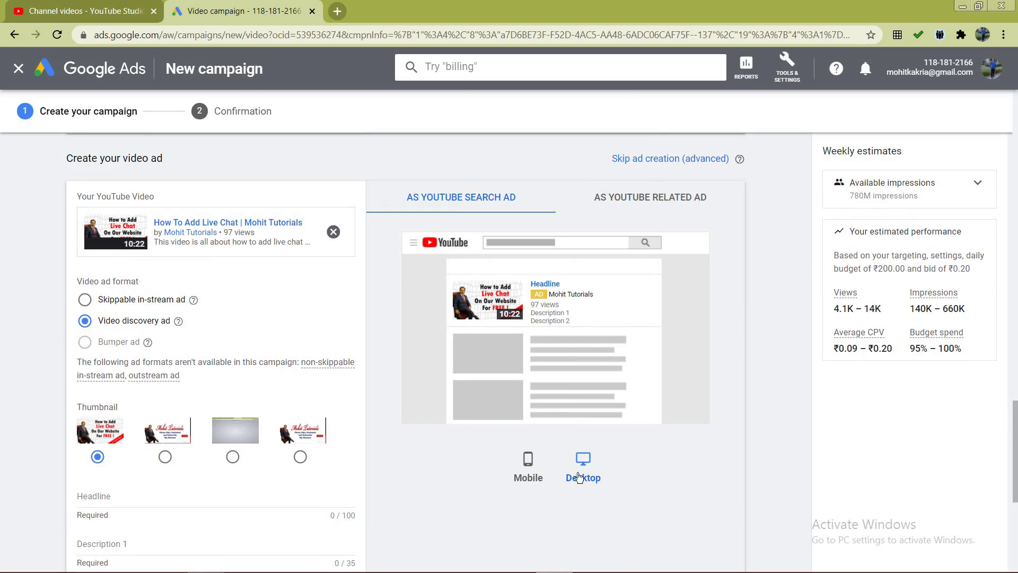
click(528, 470)
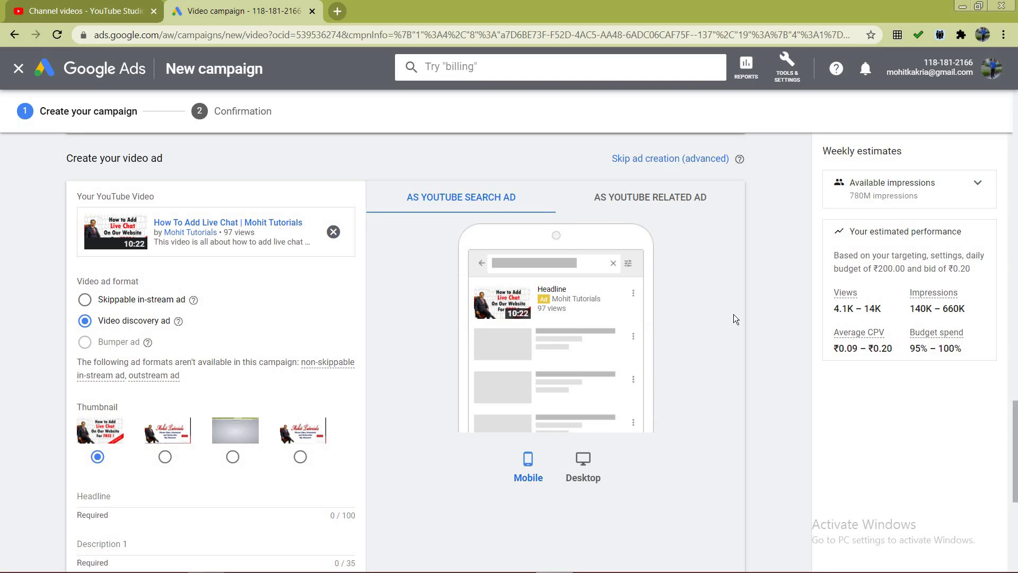
Step: Enter the headline "How to Add Live Chat" and Description 1 "For FREE", and preview the ad on desktop
scroll(133, 386, down, 3)
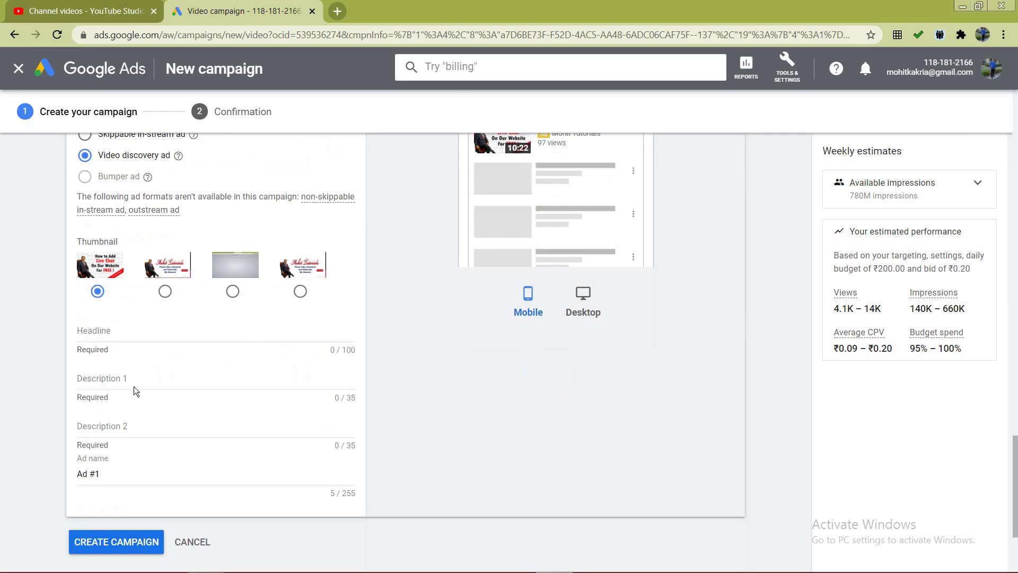
click(149, 331)
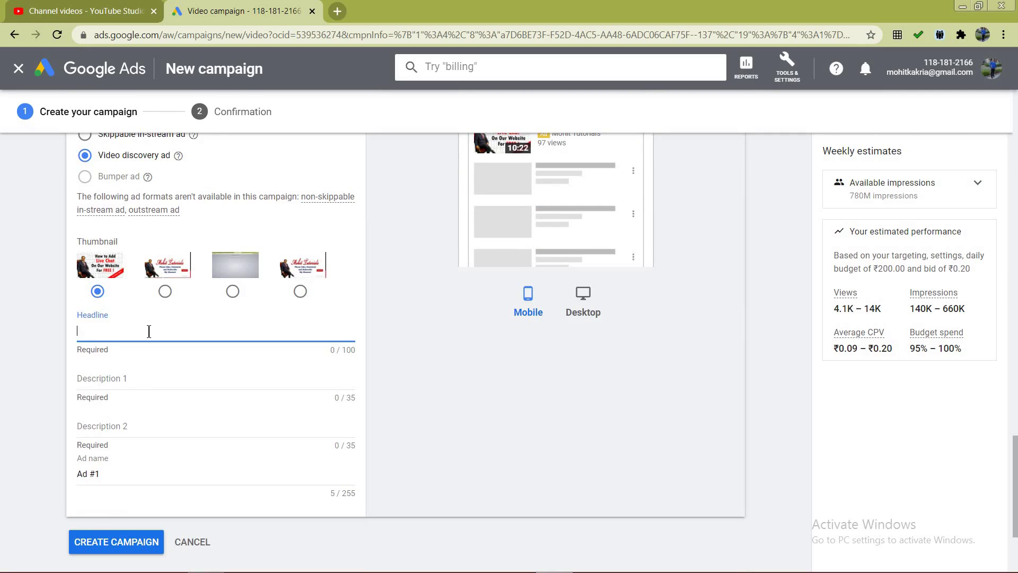
scroll(524, 281, up, 2)
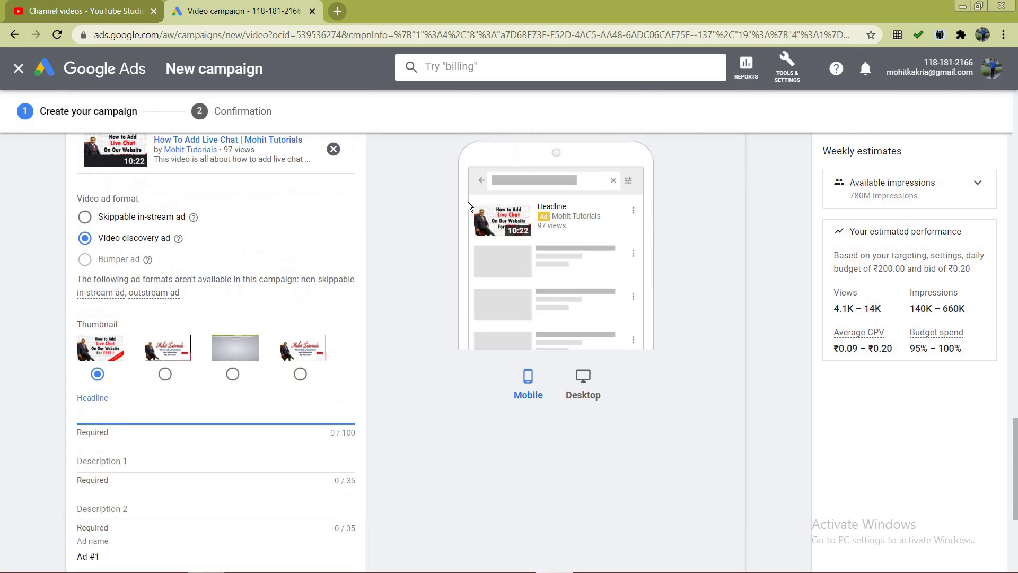
scroll(152, 253, up, 2)
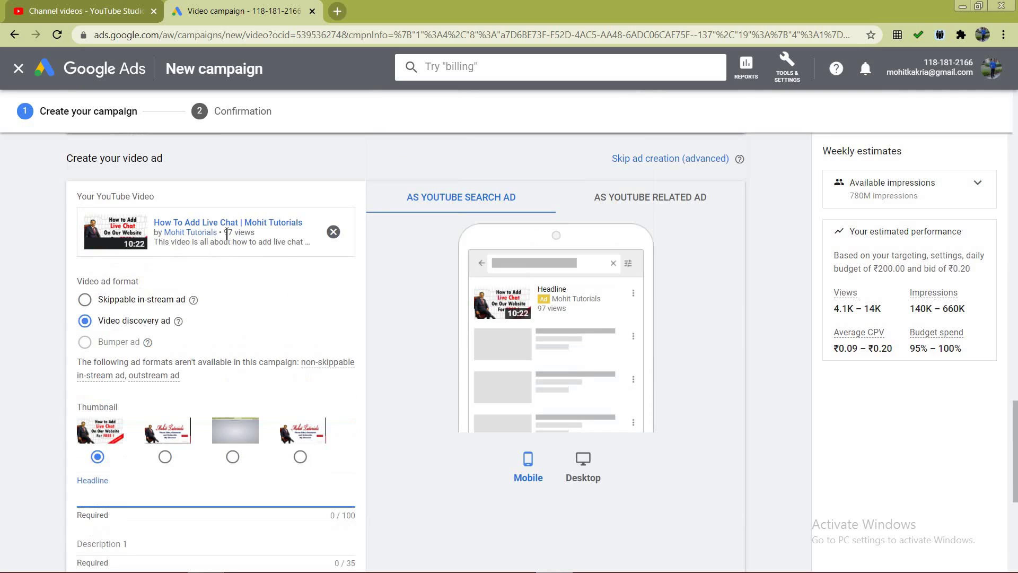
scroll(160, 488, down, 2)
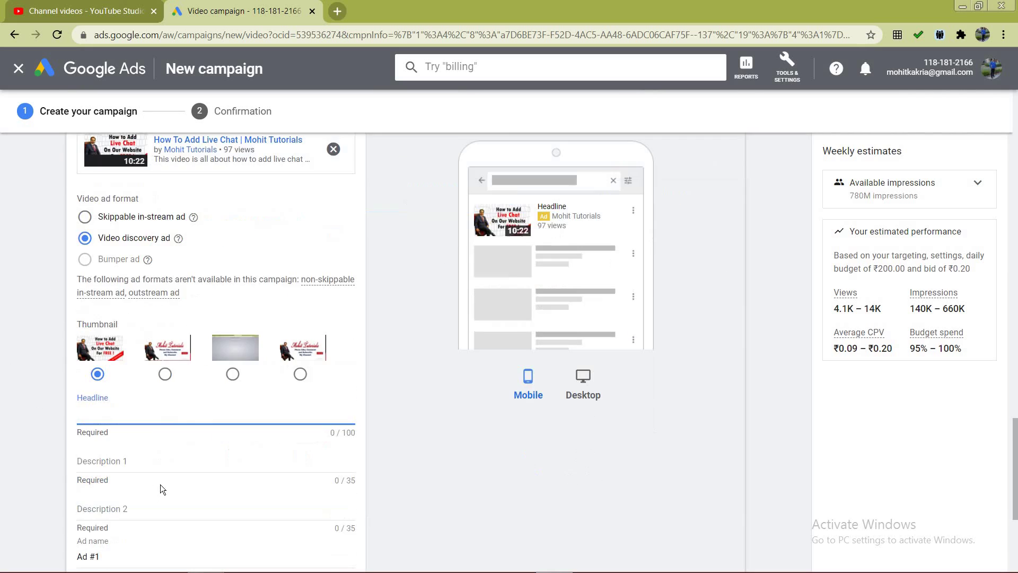
text(How to Add Live Chat)
click(135, 464)
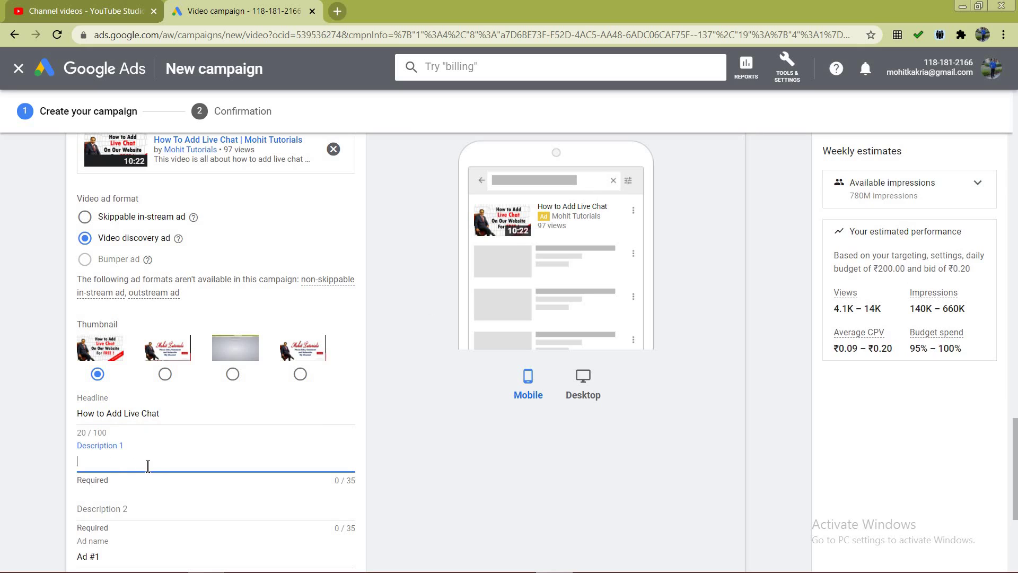
text(For FREE)
click(338, 419)
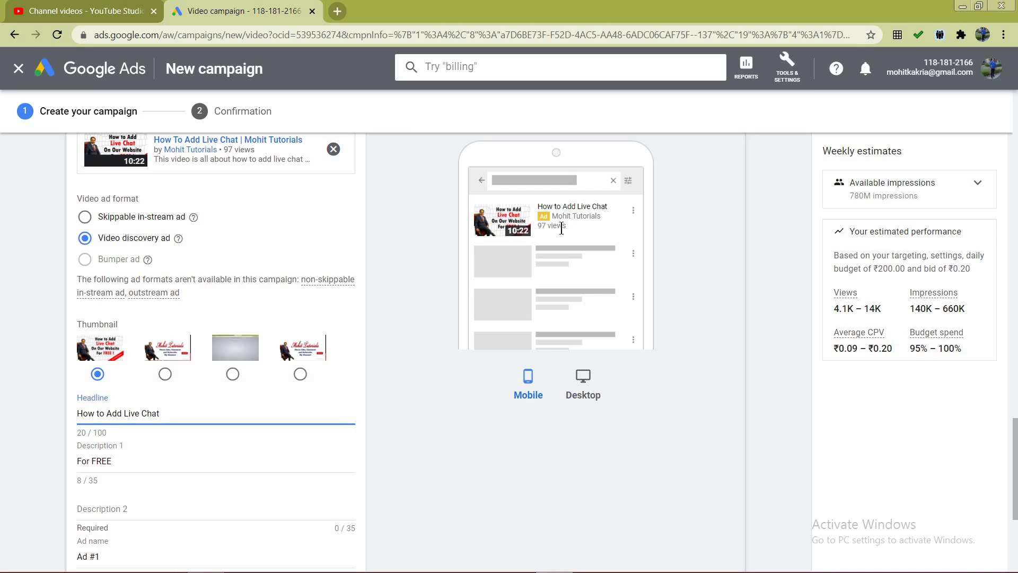
click(585, 393)
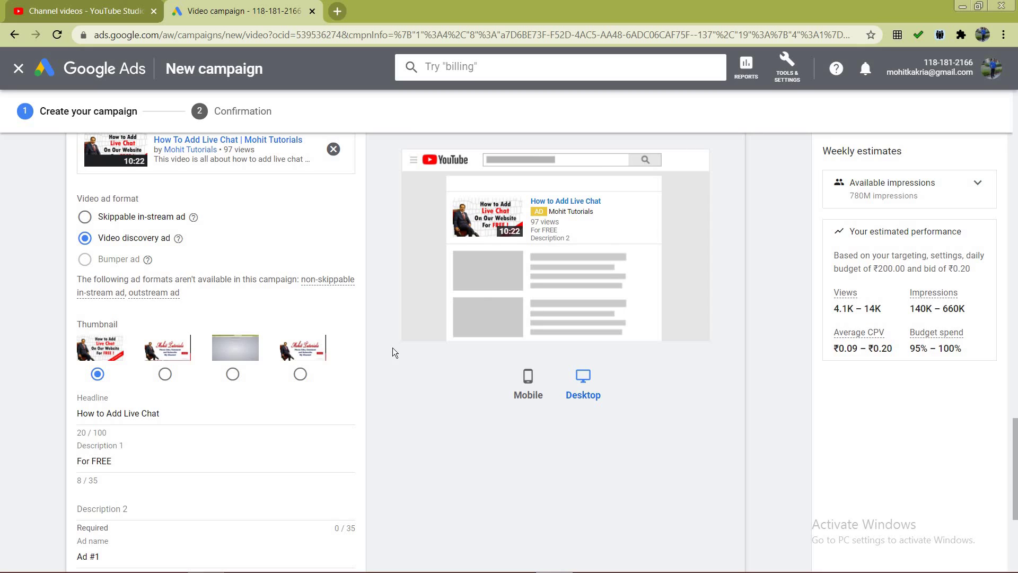
Step: Fill in Description 2 of the video ad with "Adding Free Chat to Webpage"
scroll(195, 430, down, 2)
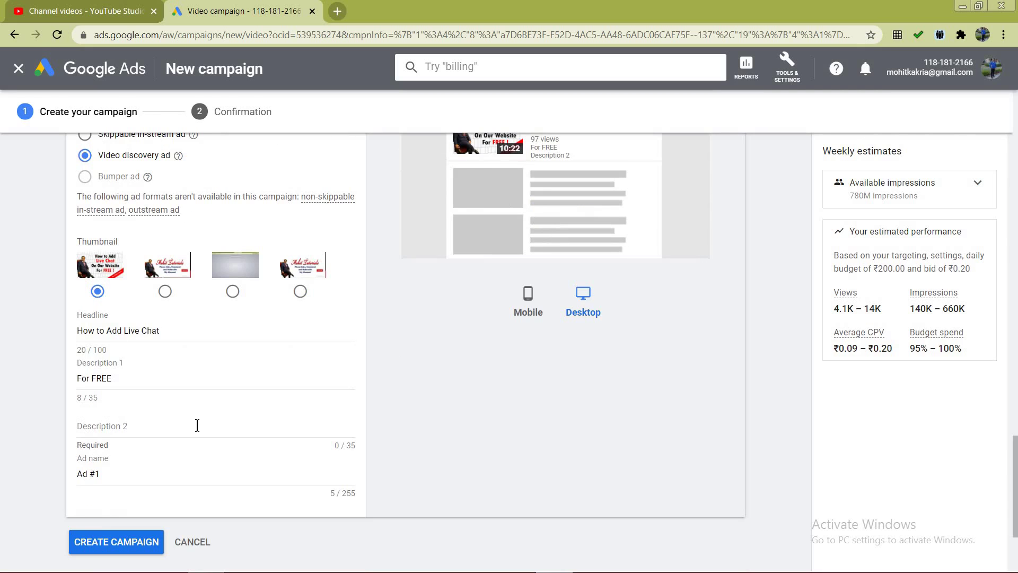
click(197, 426)
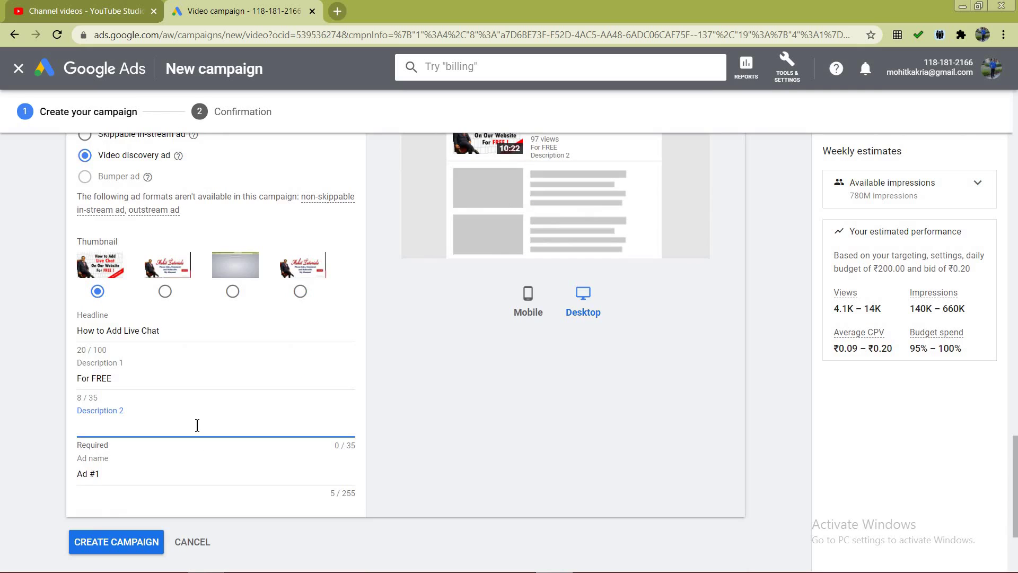
text(Adding Free chat)
key(BackSpace)
key(BackSpace)
key(BackSpace)
text(Chat)
text(to Webpage)
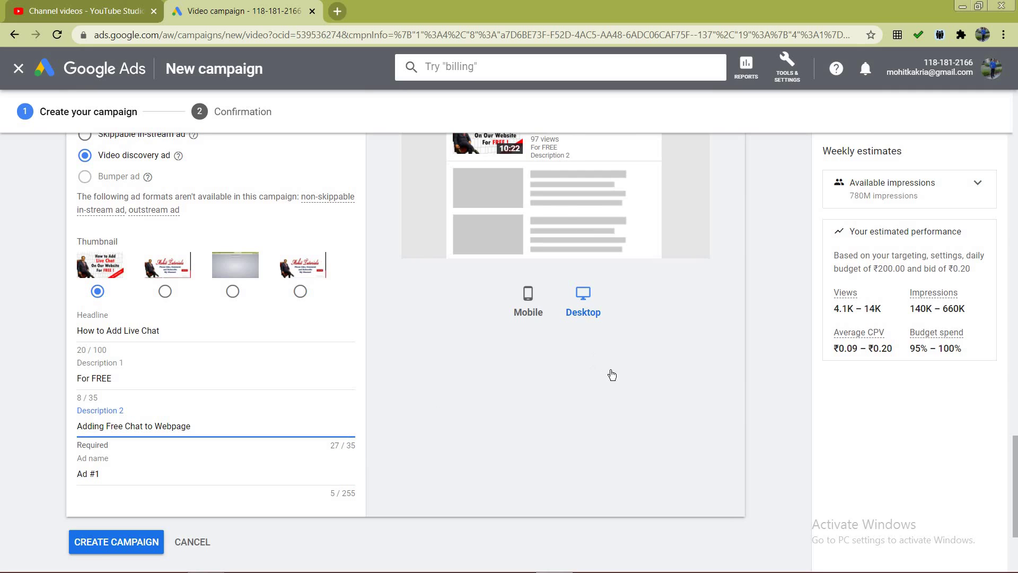
Step: Compare how the completed ad looks in the desktop and mobile previews
click(595, 326)
scroll(597, 332, up, 2)
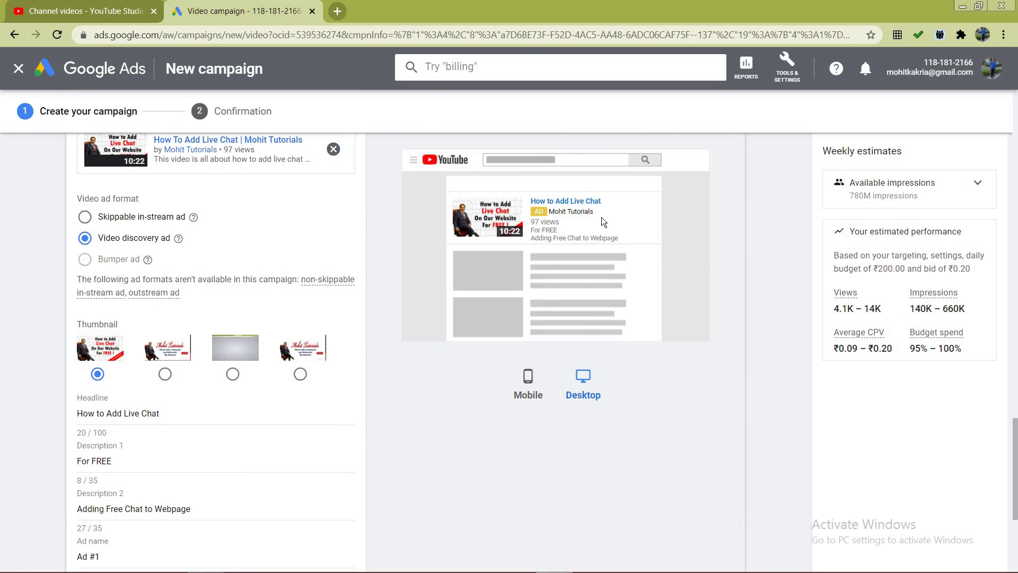
click(533, 402)
click(584, 396)
click(533, 397)
Step: Rename the ad to "Live Chat"
scroll(416, 391, down, 2)
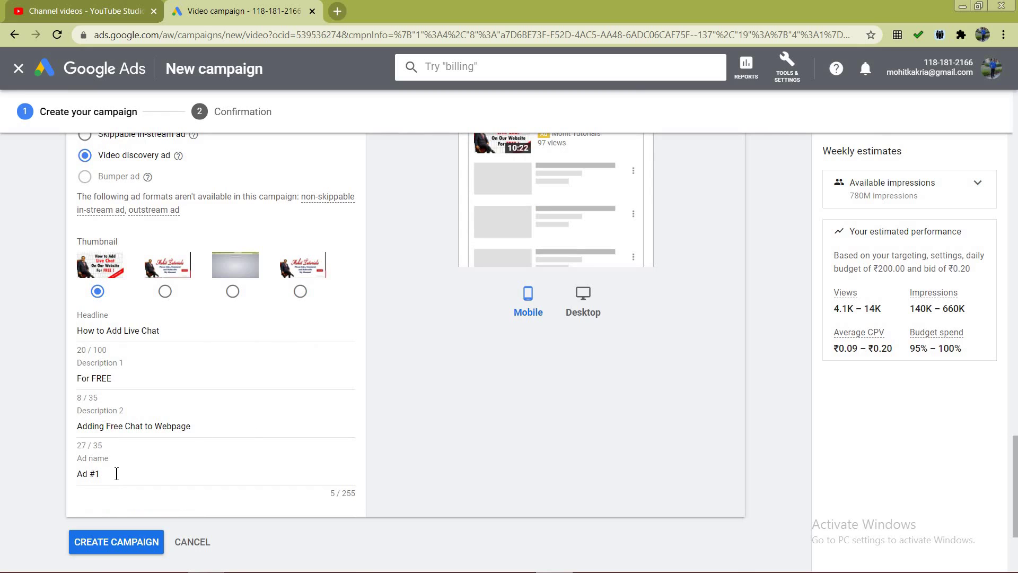
drag(117, 474, 50, 479)
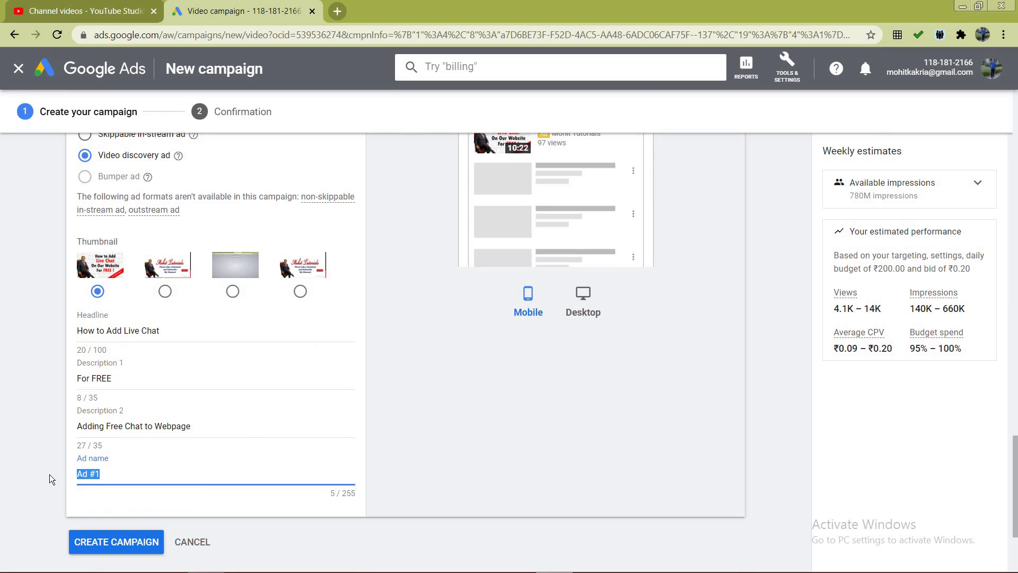
text(Live Chat)
Step: Create the campaign and continue from the confirmation page to the new campaign's ad groups
click(116, 542)
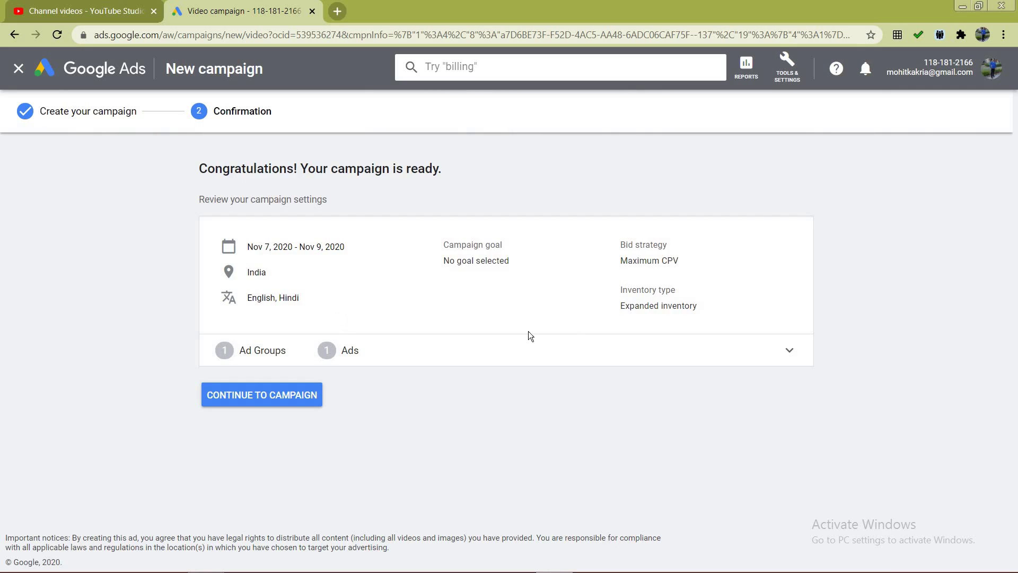
click(258, 401)
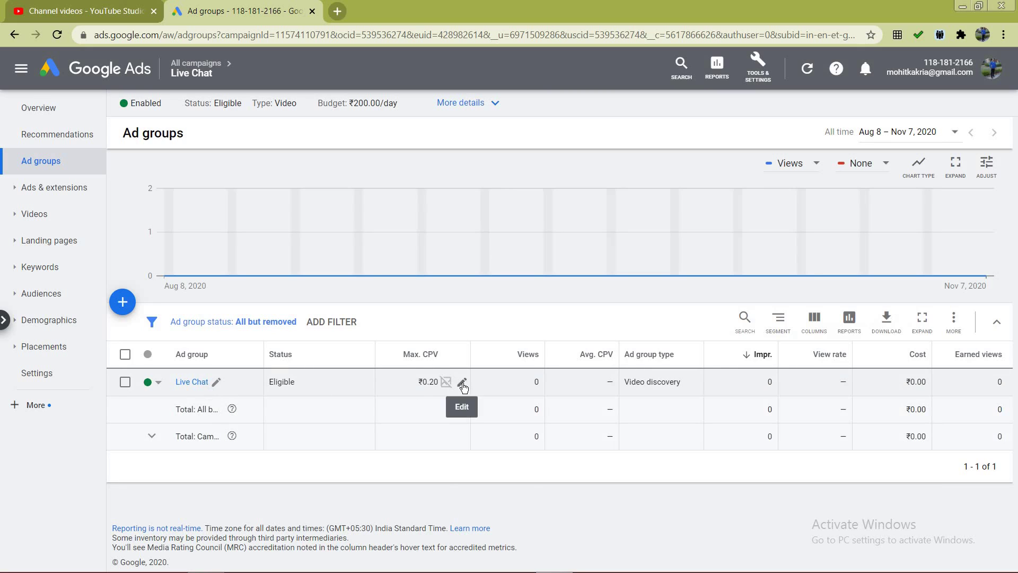
mouse_move(435, 361)
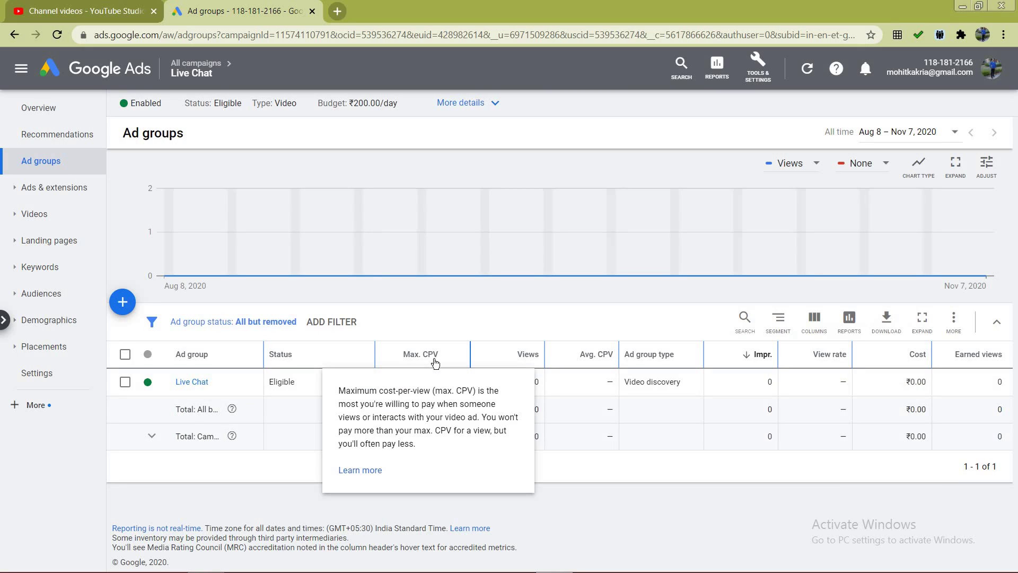